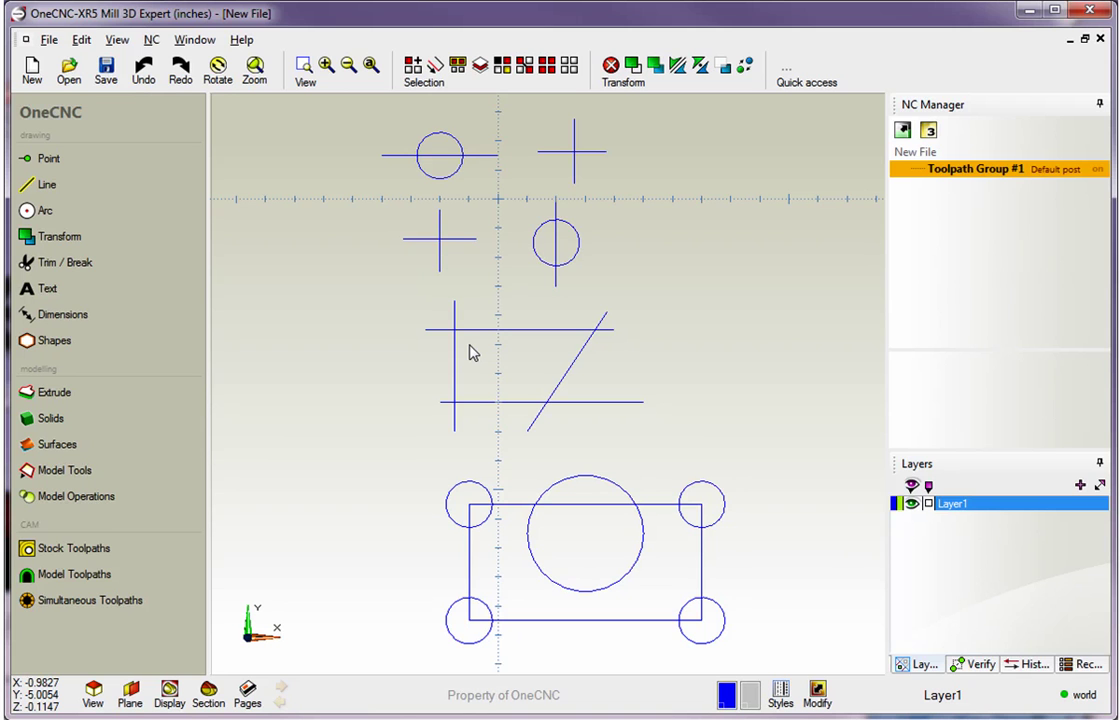
Start the Trim two command from the Trim / Break tools
{"action": "scroll", "coordinate": [513, 455], "scroll_direction": "up", "scroll_amount": 3}
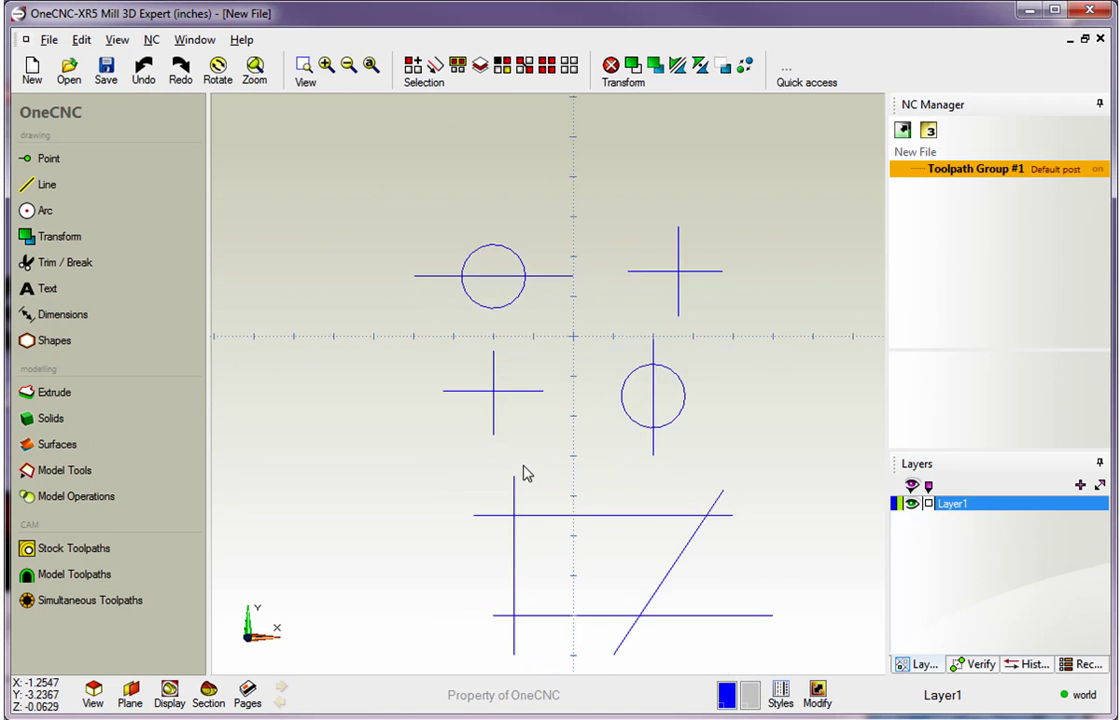
{"action": "scroll", "coordinate": [540, 420], "scroll_direction": "up", "scroll_amount": 5}
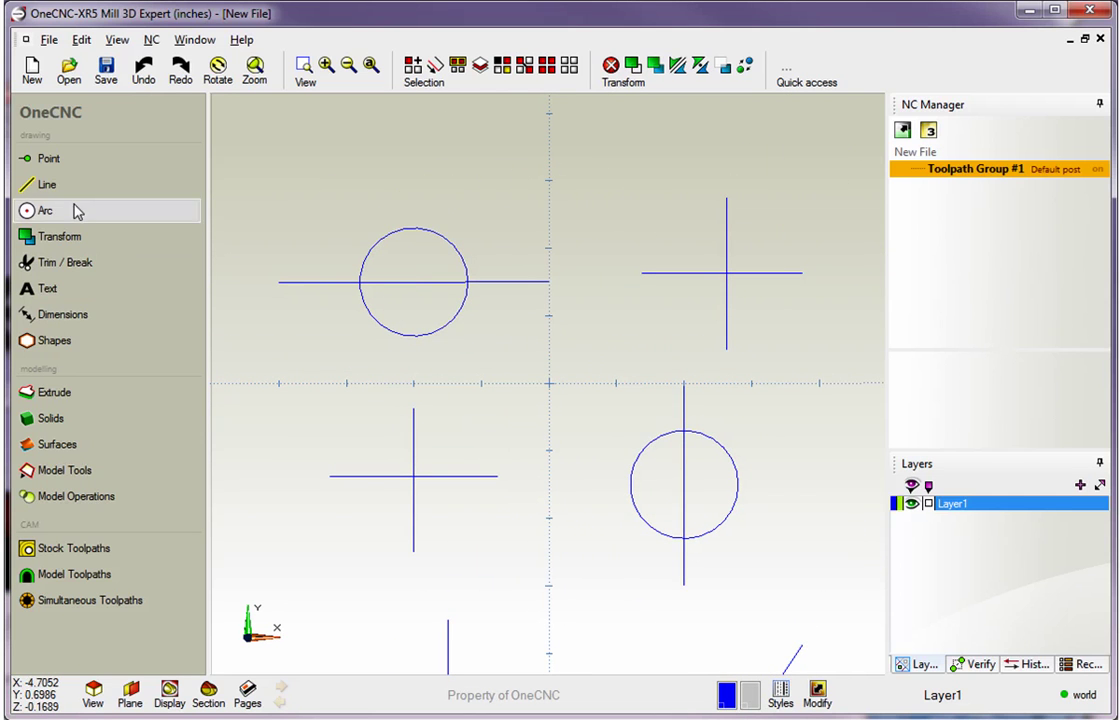
{"action": "left_click", "coordinate": [62, 266]}
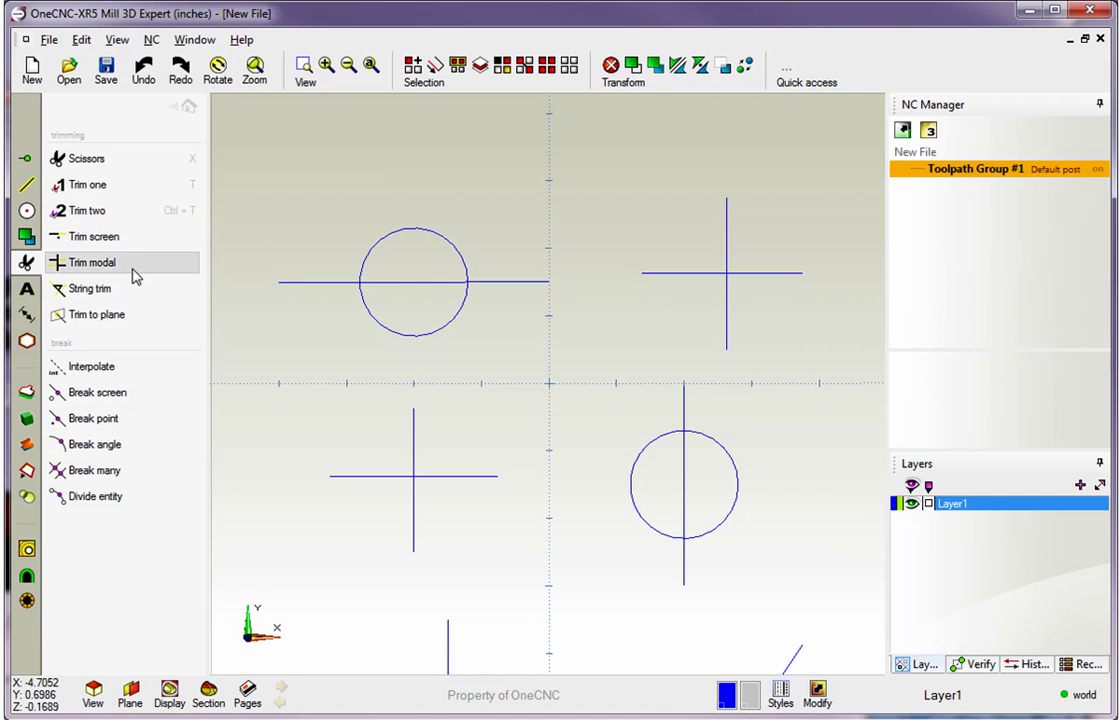
{"action": "left_click", "coordinate": [88, 211]}
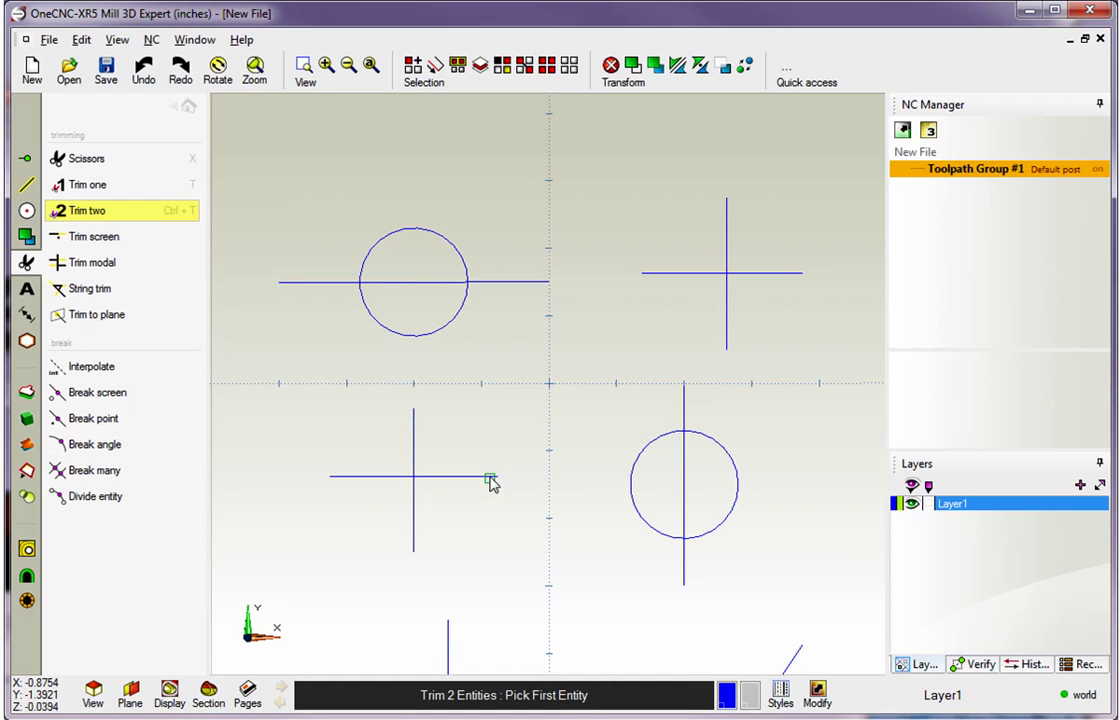
Trim the lower-left cross's vertical and horizontal lines into an L corner
{"action": "left_click", "coordinate": [414, 446]}
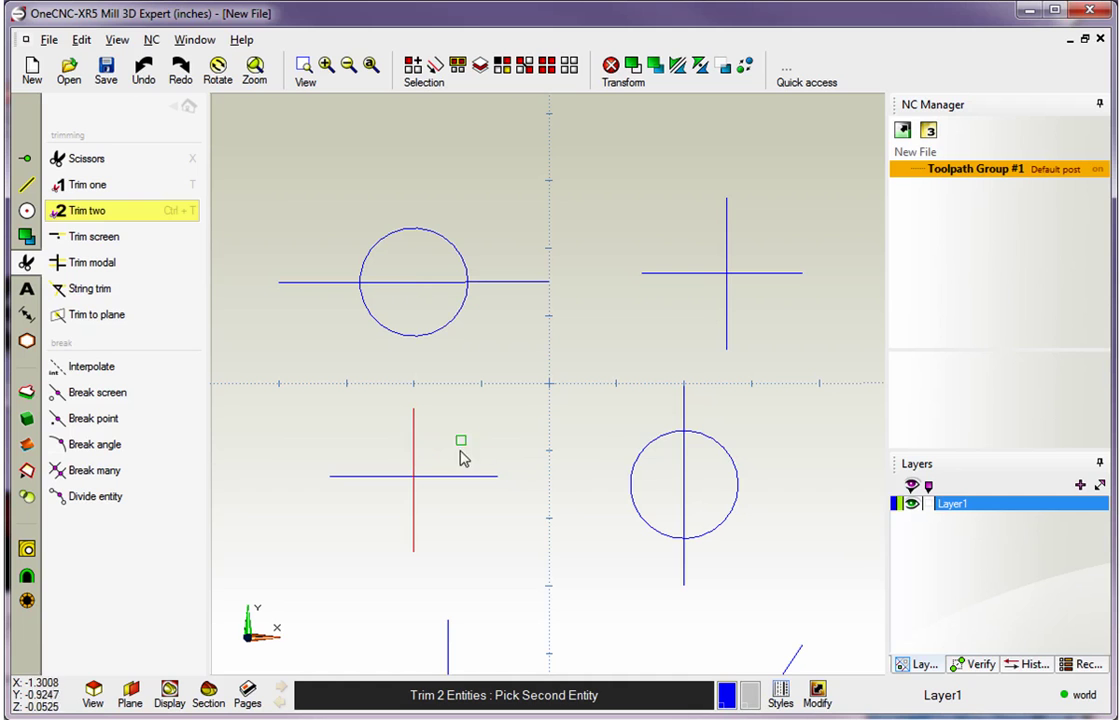
{"action": "left_click", "coordinate": [450, 476]}
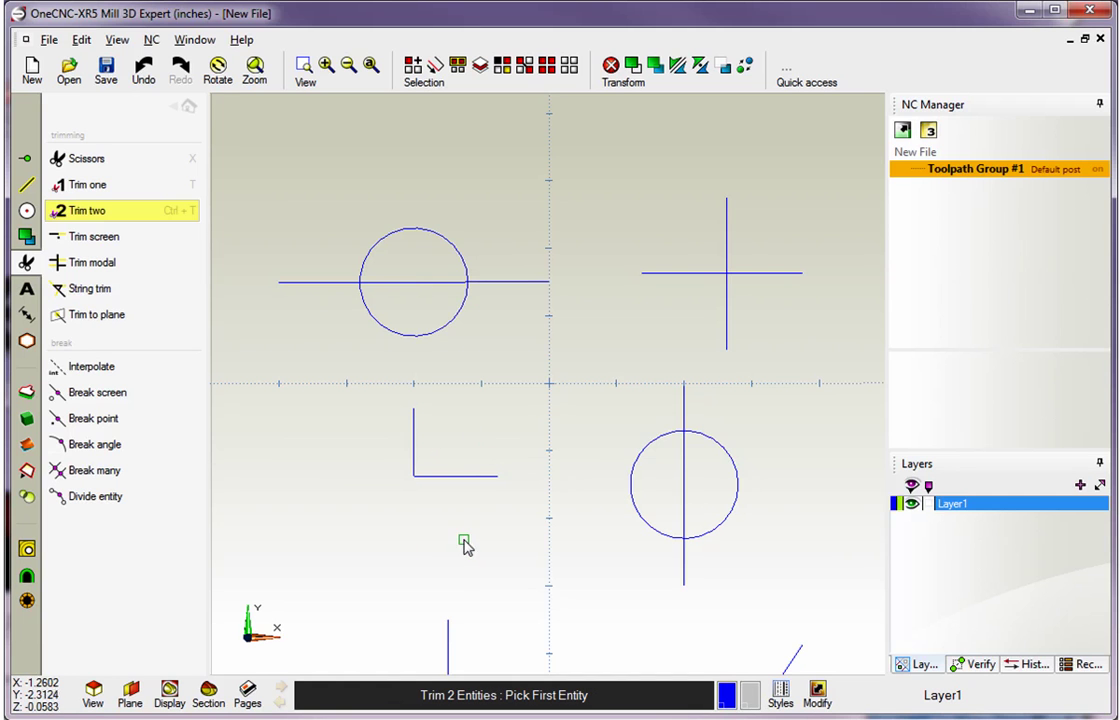
{"action": "middle_click_drag", "start_coordinate": [558, 372], "coordinate": [468, 452]}
{"action": "scroll", "coordinate": [468, 452], "scroll_direction": "up", "scroll_amount": 2}
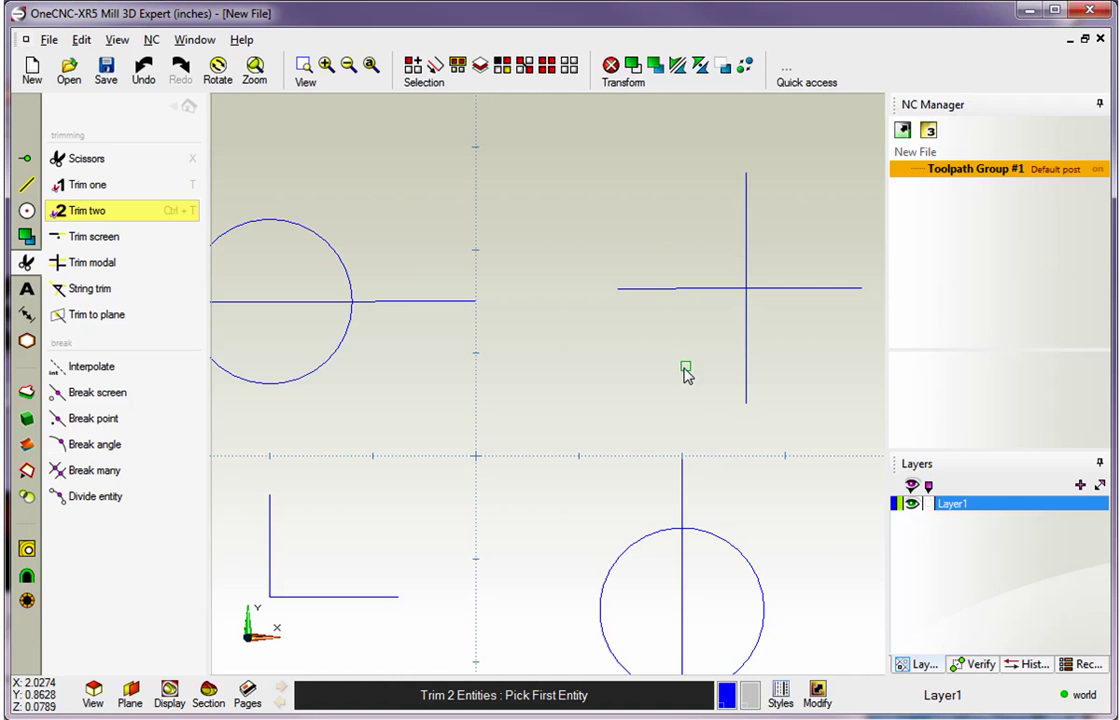
Trim the upper-right cross's horizontal and vertical lines into a right-angle corner
{"action": "left_click", "coordinate": [676, 288]}
{"action": "left_click", "coordinate": [746, 352]}
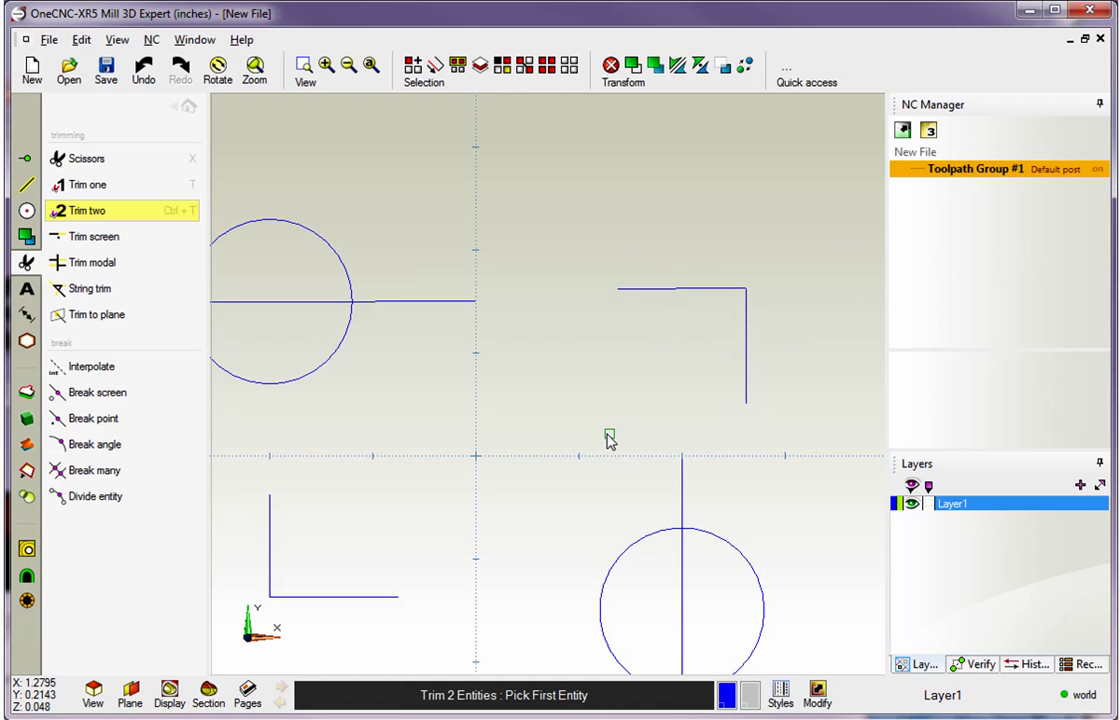
{"action": "scroll", "coordinate": [607, 442], "scroll_direction": "down", "scroll_amount": 4}
{"action": "middle_click_drag", "start_coordinate": [553, 495], "coordinate": [510, 275]}
{"action": "scroll", "coordinate": [520, 330], "scroll_direction": "up", "scroll_amount": 2}
{"action": "middle_click_drag", "start_coordinate": [530, 385], "coordinate": [500, 192]}
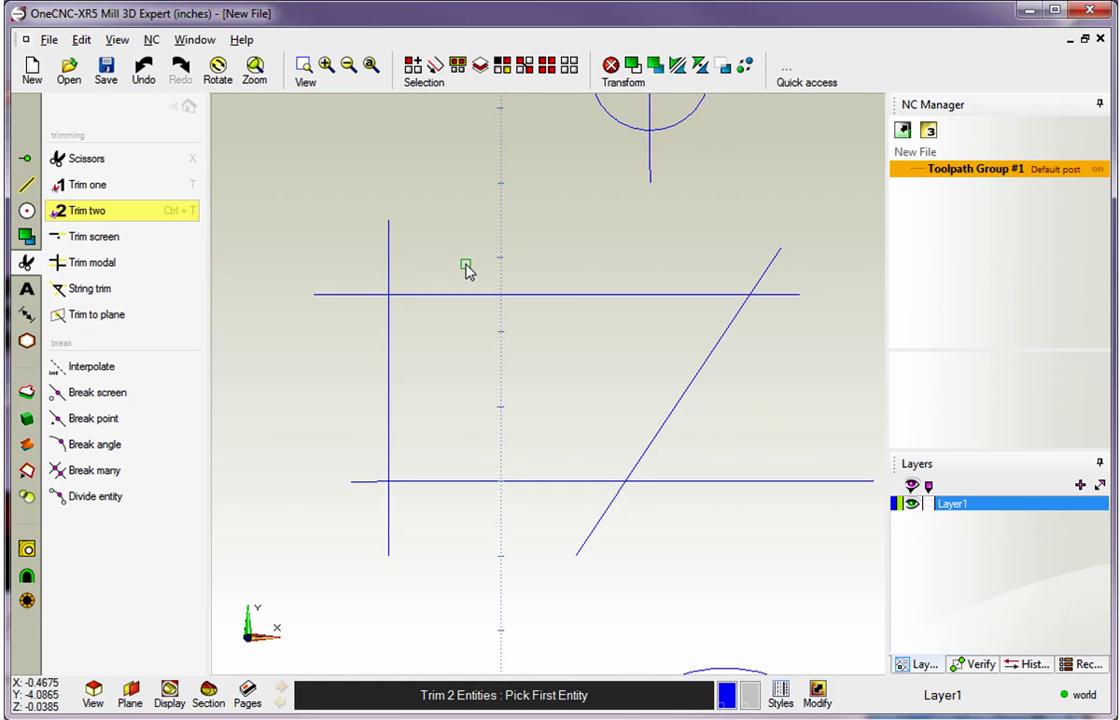
Trim the four lines pairwise into a closed trapezoid, then end the command and undo the trims
{"action": "scroll", "coordinate": [465, 266], "scroll_direction": "up", "scroll_amount": 1}
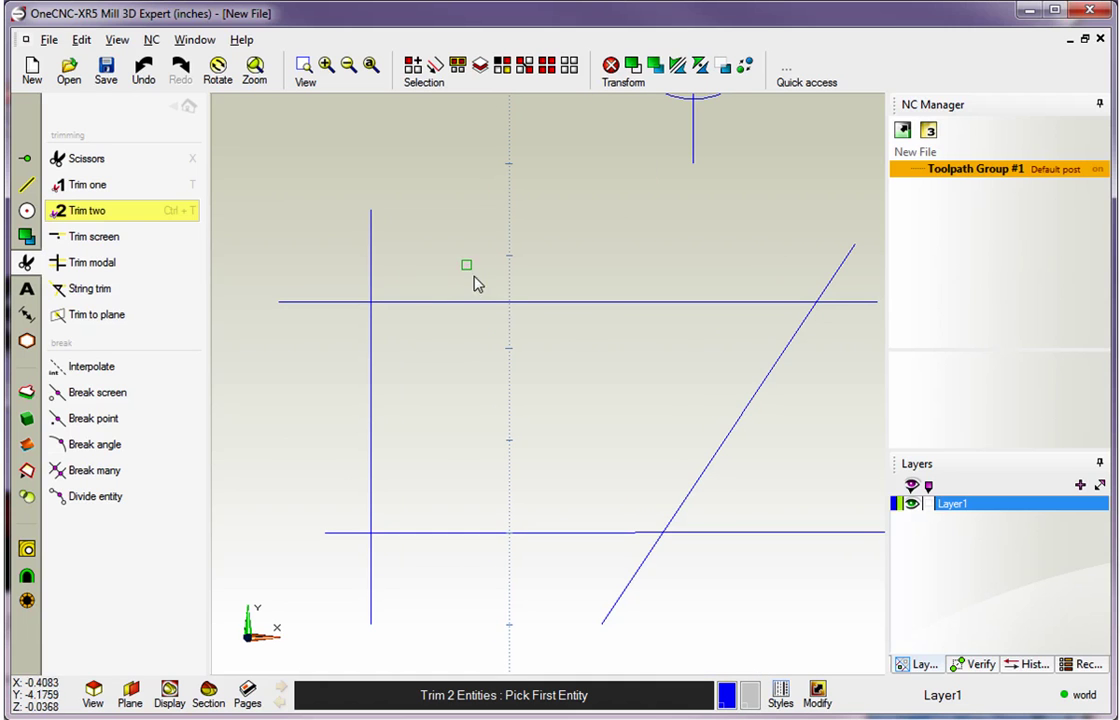
{"action": "left_click", "coordinate": [594, 302]}
{"action": "left_click", "coordinate": [747, 402]}
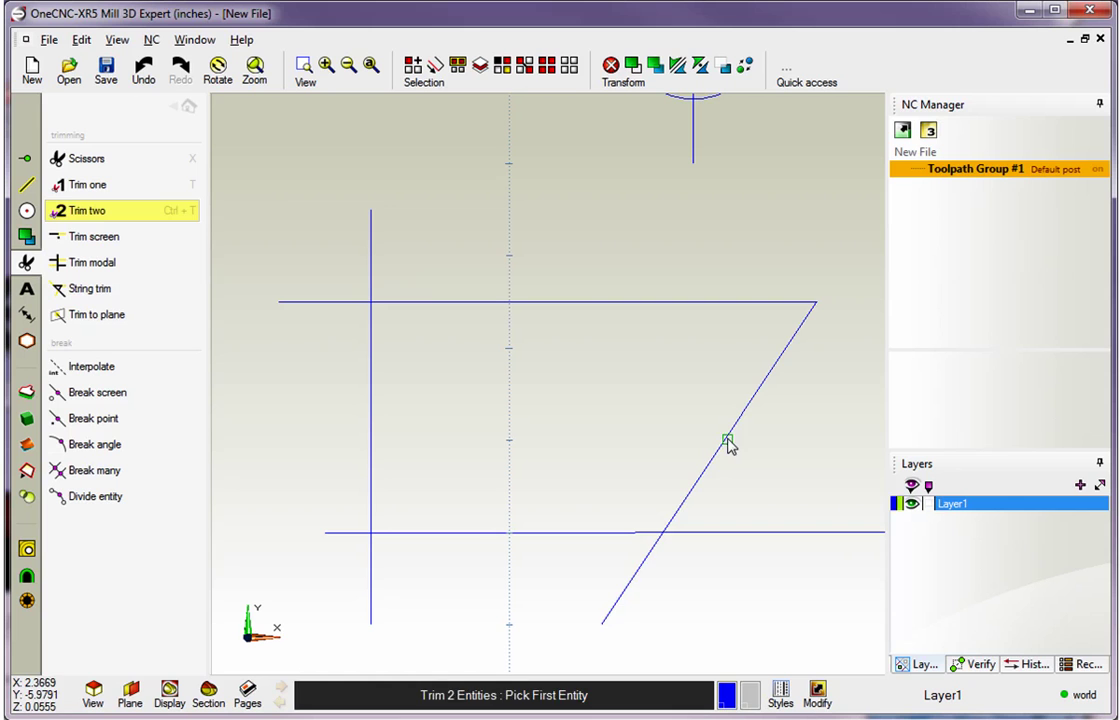
{"action": "left_click", "coordinate": [727, 441]}
{"action": "left_click", "coordinate": [552, 531]}
{"action": "left_click", "coordinate": [506, 532]}
{"action": "left_click", "coordinate": [371, 465]}
{"action": "left_click", "coordinate": [371, 381]}
{"action": "left_click", "coordinate": [480, 302]}
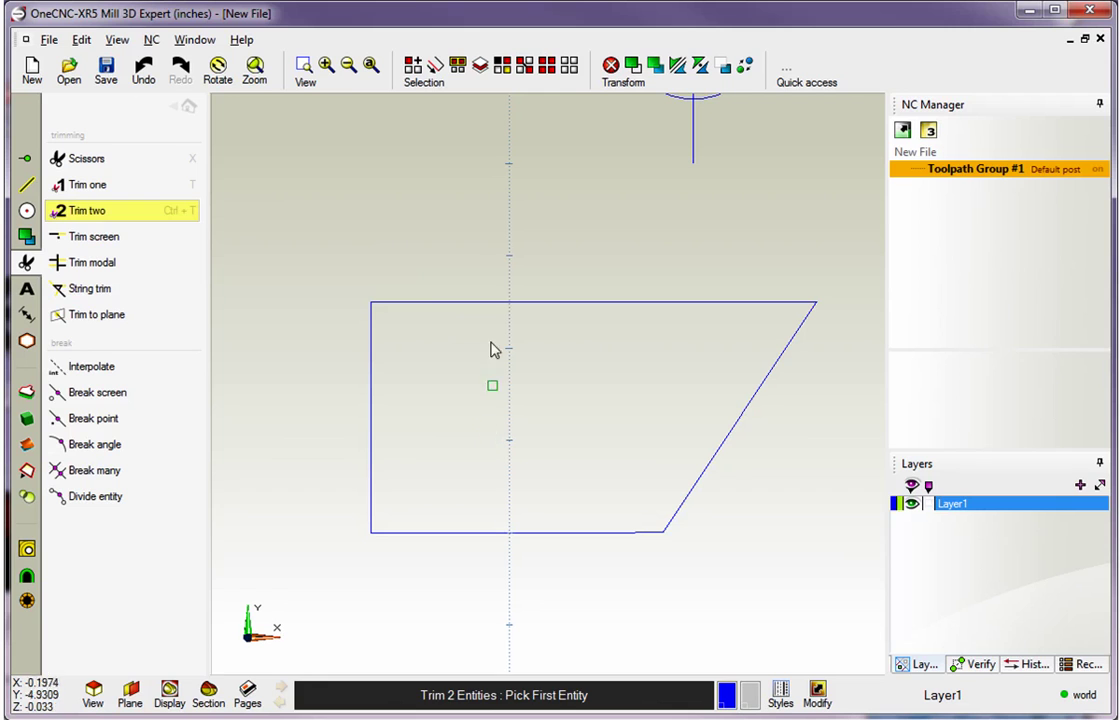
{"action": "key", "text": "Escape"}
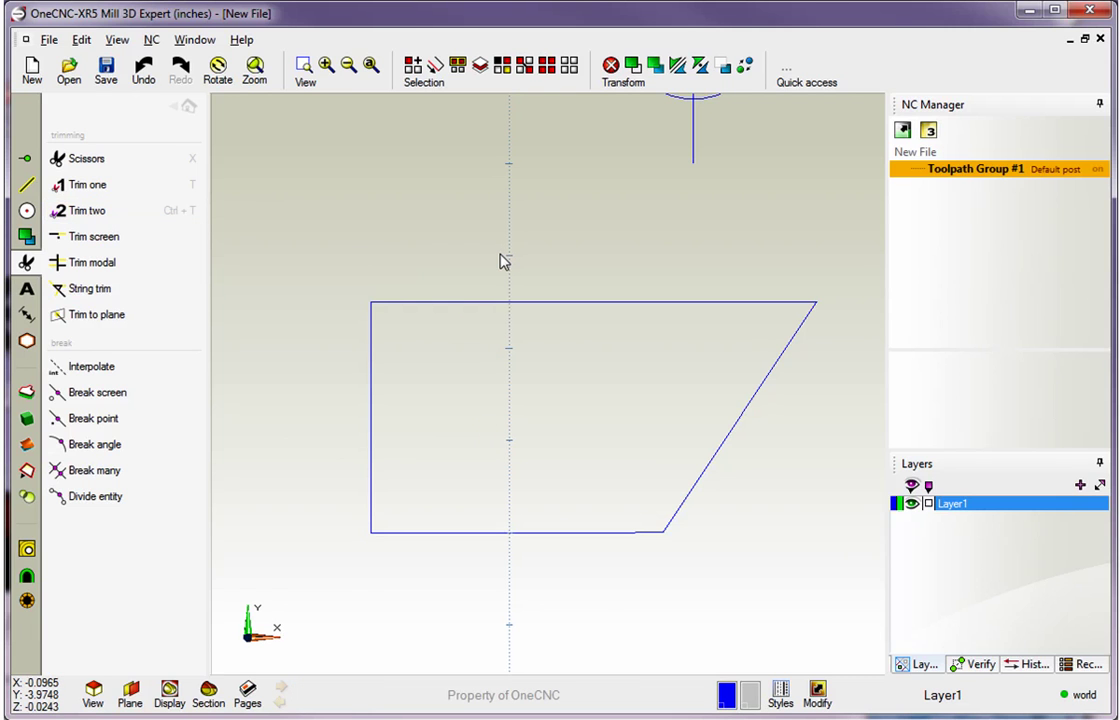
{"action": "key", "text": "ctrl+z"}
{"action": "key", "text": "ctrl+z"}
{"action": "key", "text": "ctrl+z"}
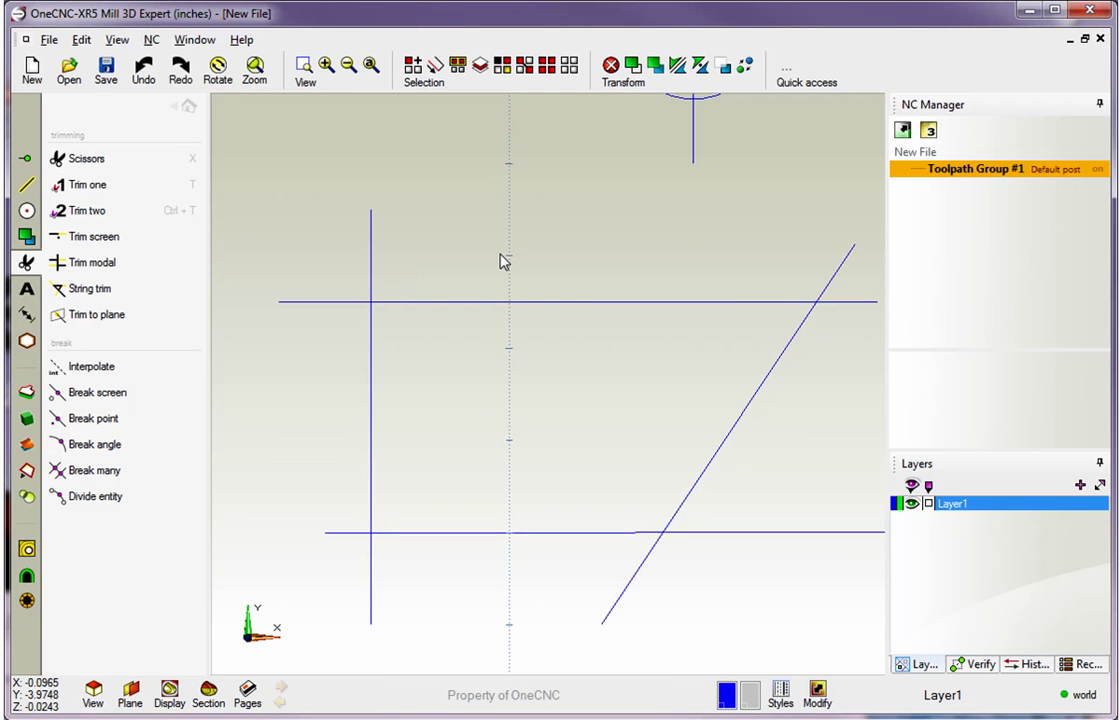
With Trim two, join the four lines corner by corner into a closed trapezoid
{"action": "middle_click_drag", "start_coordinate": [553, 292], "coordinate": [504, 295]}
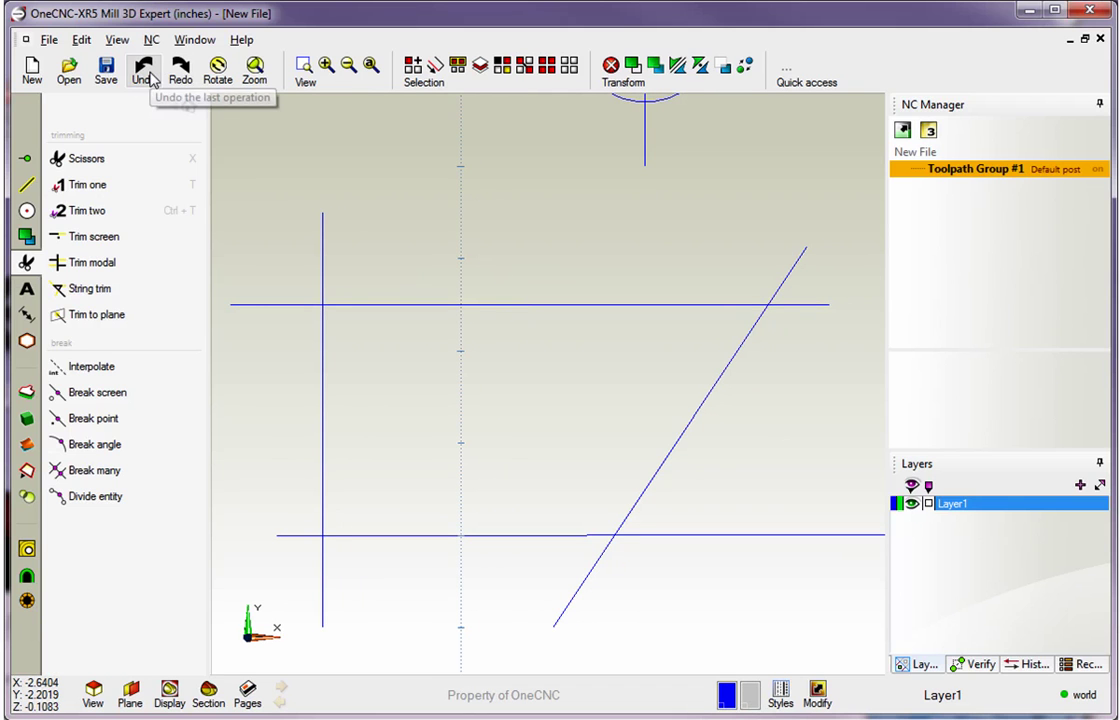
{"action": "left_click", "coordinate": [90, 214]}
{"action": "left_click", "coordinate": [395, 304]}
{"action": "left_click", "coordinate": [322, 425]}
{"action": "left_click", "coordinate": [320, 485]}
{"action": "left_click", "coordinate": [403, 535]}
{"action": "left_click", "coordinate": [530, 535]}
{"action": "left_click", "coordinate": [630, 512]}
{"action": "left_click", "coordinate": [700, 415]}
{"action": "left_click", "coordinate": [804, 304]}
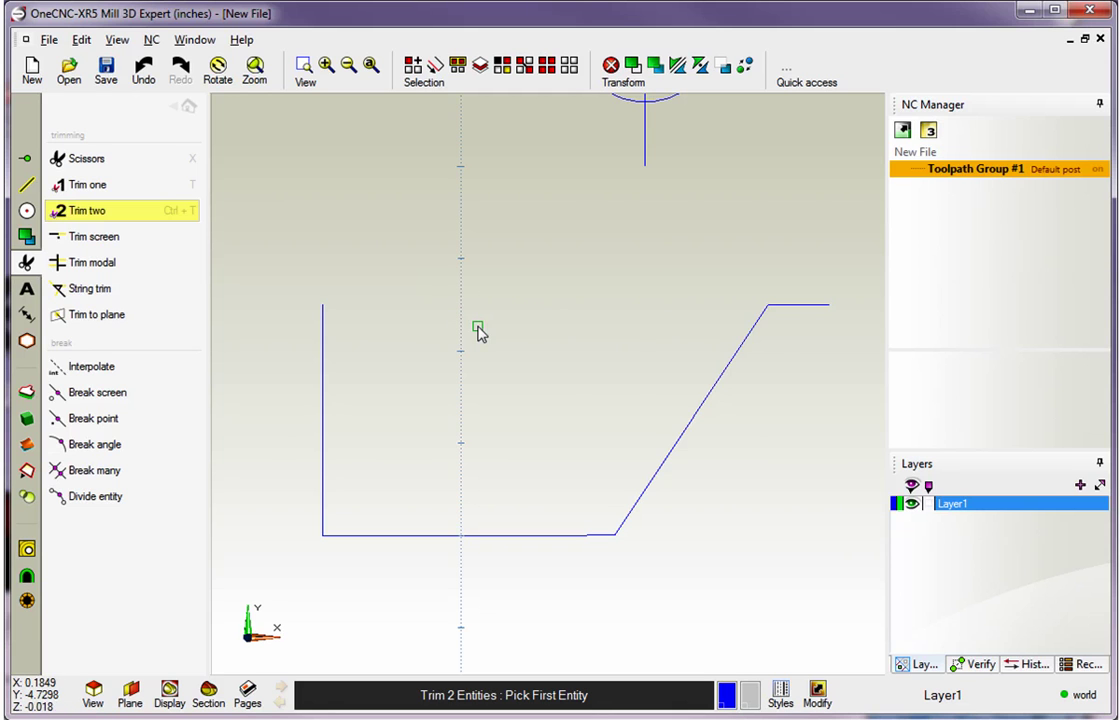
Trim the top line again to the left vertical and the diagonal, then end the command
{"action": "left_click", "coordinate": [801, 306]}
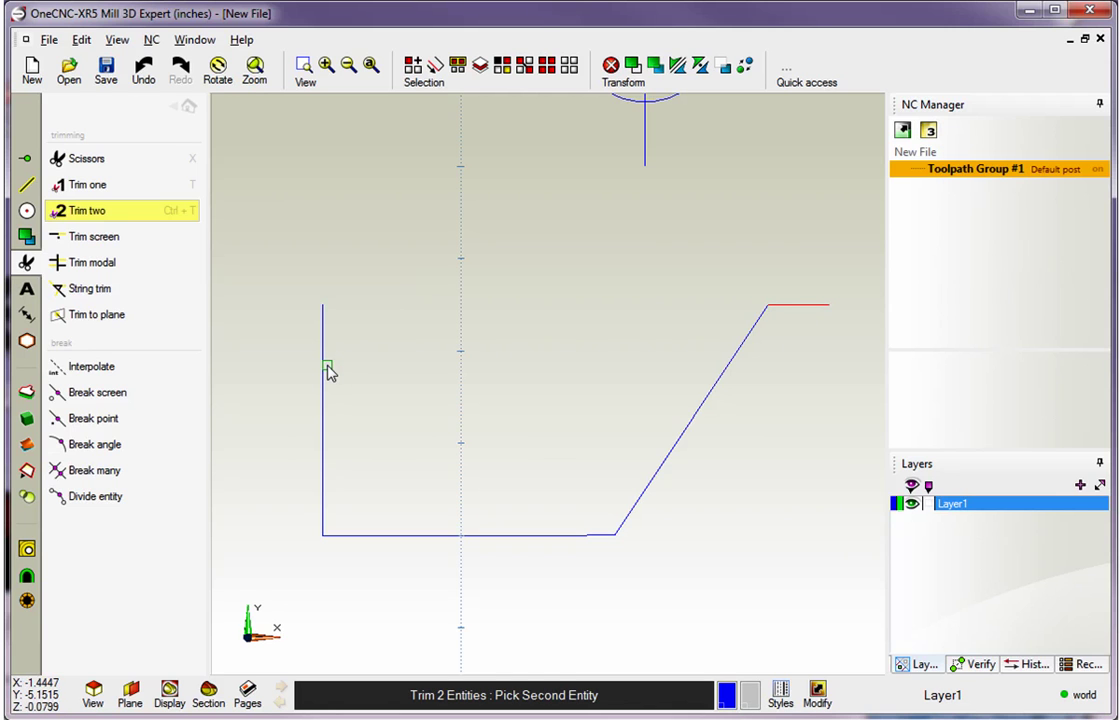
{"action": "left_click", "coordinate": [324, 366]}
{"action": "left_click", "coordinate": [636, 304]}
{"action": "left_click", "coordinate": [728, 364]}
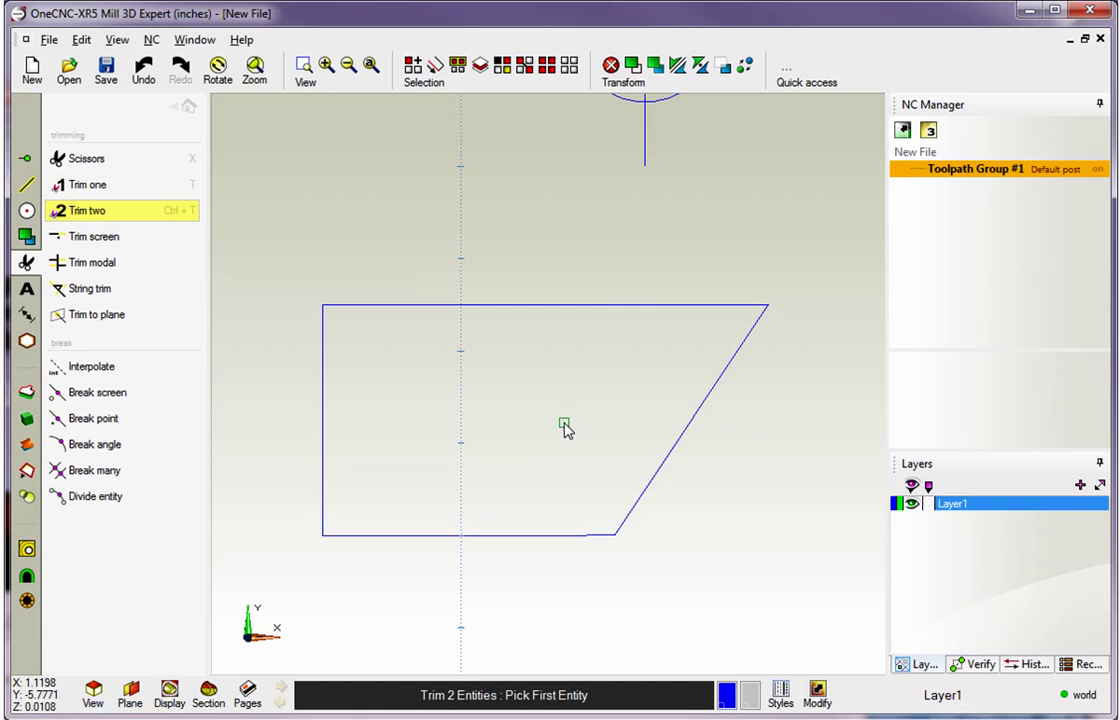
{"action": "key", "text": "Escape"}
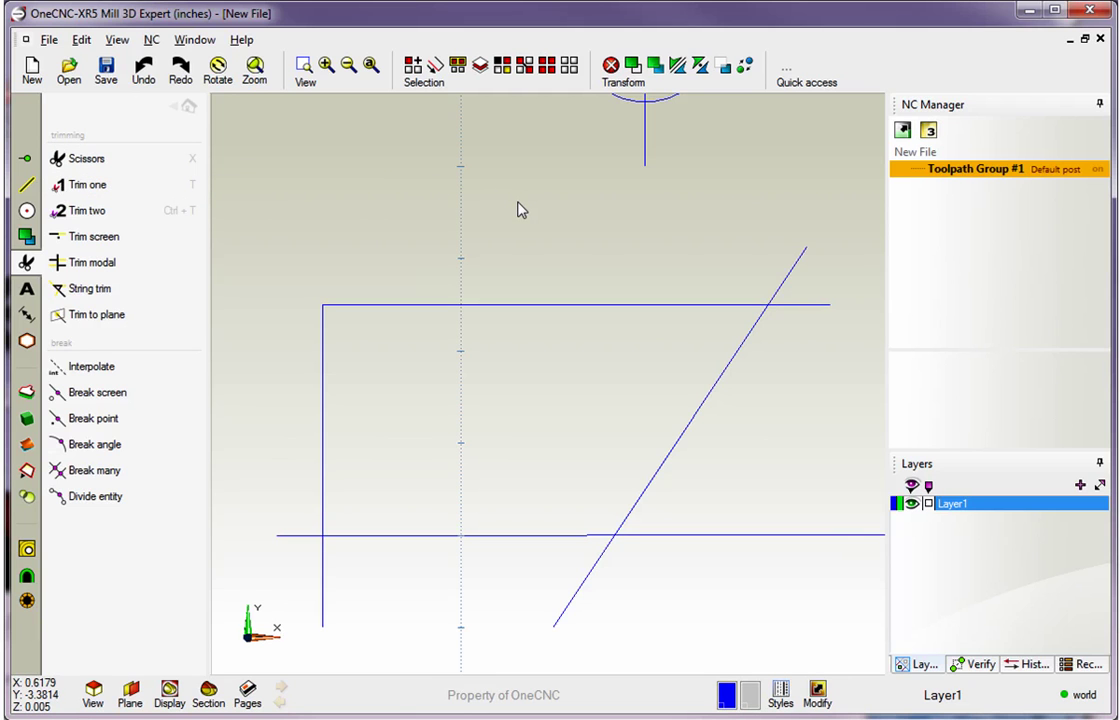
Switch to Scissors and cut the top and left stubs at the trapezoid's upper-left corner
{"action": "scroll", "coordinate": [540, 249], "scroll_direction": "down", "scroll_amount": 2}
{"action": "middle_click_drag", "start_coordinate": [555, 210], "coordinate": [562, 337]}
{"action": "scroll", "coordinate": [570, 340], "scroll_direction": "up", "scroll_amount": 1}
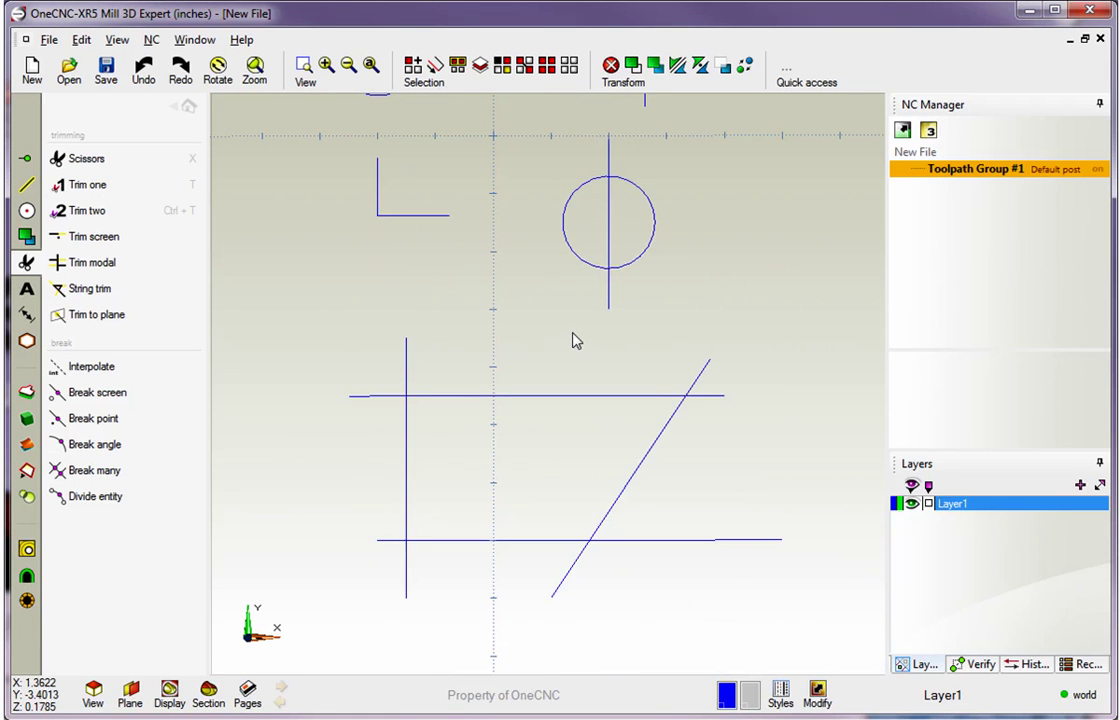
{"action": "scroll", "coordinate": [570, 322], "scroll_direction": "down", "scroll_amount": 1}
{"action": "mouse_move", "coordinate": [570, 320]}
{"action": "middle_mouse_down"}
{"action": "mouse_move", "coordinate": [560, 310]}
{"action": "mouse_move", "coordinate": [547, 365]}
{"action": "mouse_move", "coordinate": [557, 378]}
{"action": "middle_mouse_up"}
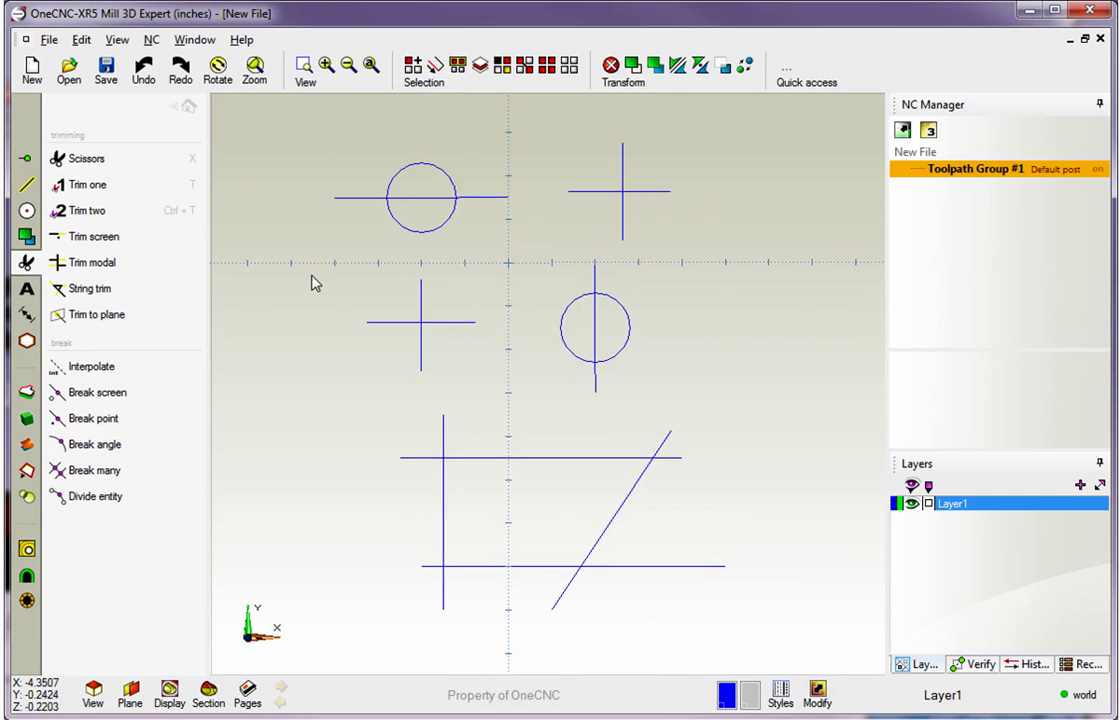
{"action": "left_click", "coordinate": [104, 165]}
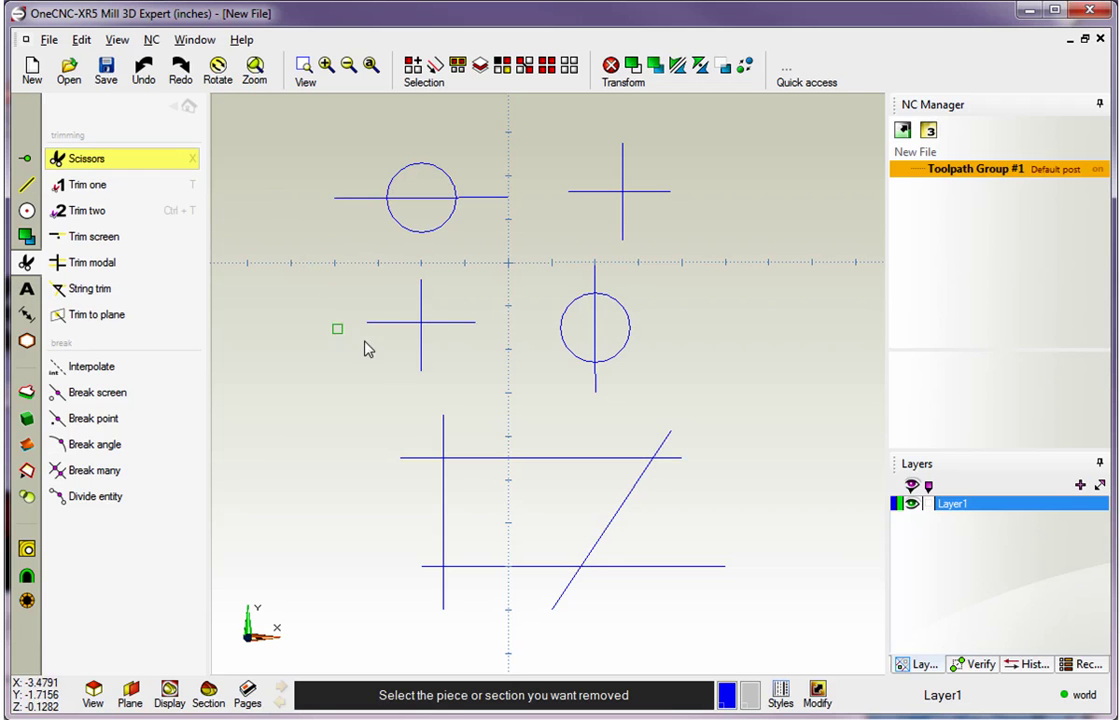
{"action": "middle_click_drag", "start_coordinate": [460, 395], "coordinate": [452, 284]}
{"action": "scroll", "coordinate": [452, 284], "scroll_direction": "up", "scroll_amount": 5}
{"action": "scroll", "coordinate": [357, 169], "scroll_direction": "up", "scroll_amount": 1}
{"action": "scroll", "coordinate": [412, 205], "scroll_direction": "down", "scroll_amount": 1}
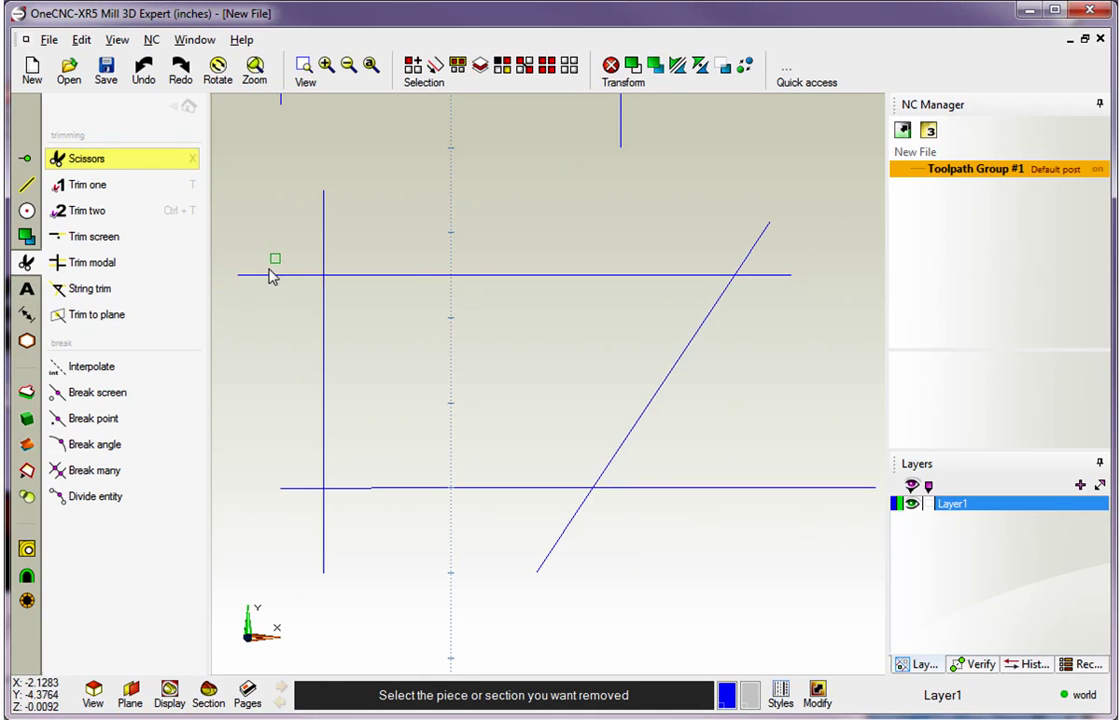
{"action": "left_click", "coordinate": [323, 233]}
{"action": "left_click", "coordinate": [281, 274]}
Cut the stubs at the lower-left, bottom-right and top-right corners to close the trapezoid
{"action": "left_click", "coordinate": [292, 488]}
{"action": "left_click", "coordinate": [313, 523]}
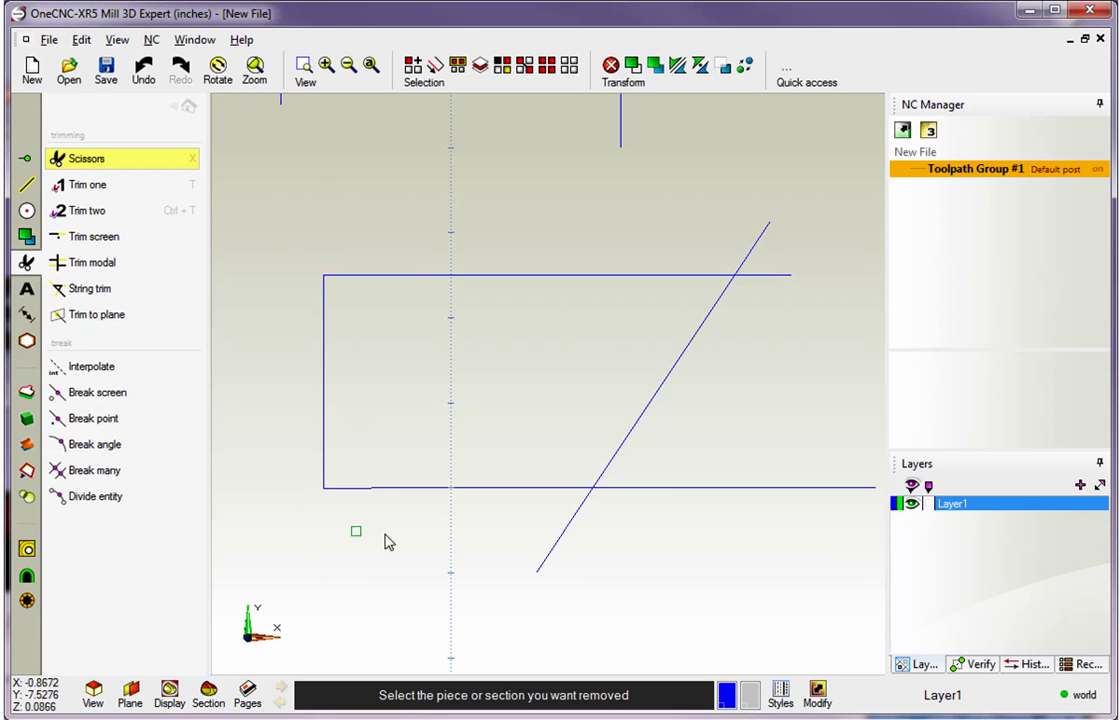
{"action": "left_click", "coordinate": [551, 550]}
{"action": "left_click", "coordinate": [676, 488]}
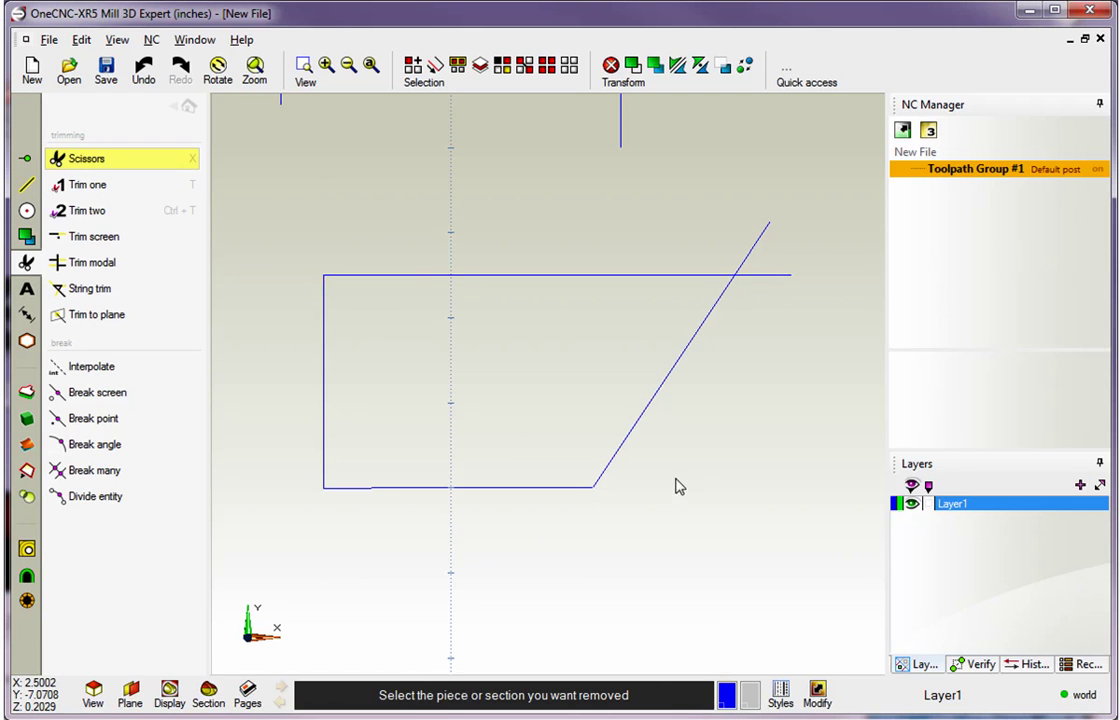
{"action": "left_click", "coordinate": [772, 276]}
{"action": "left_click", "coordinate": [757, 245]}
Remove the line segments inside the left and lower-right circles, then end the command
{"action": "middle_click_drag", "start_coordinate": [444, 205], "coordinate": [470, 645]}
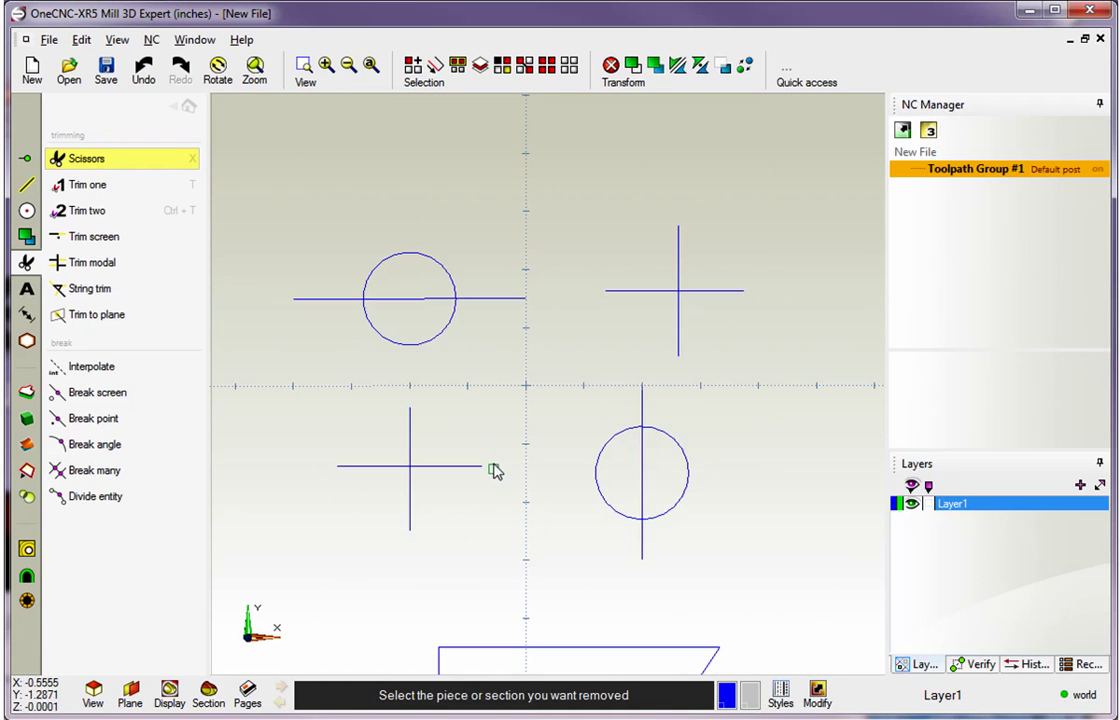
{"action": "left_click", "coordinate": [410, 298]}
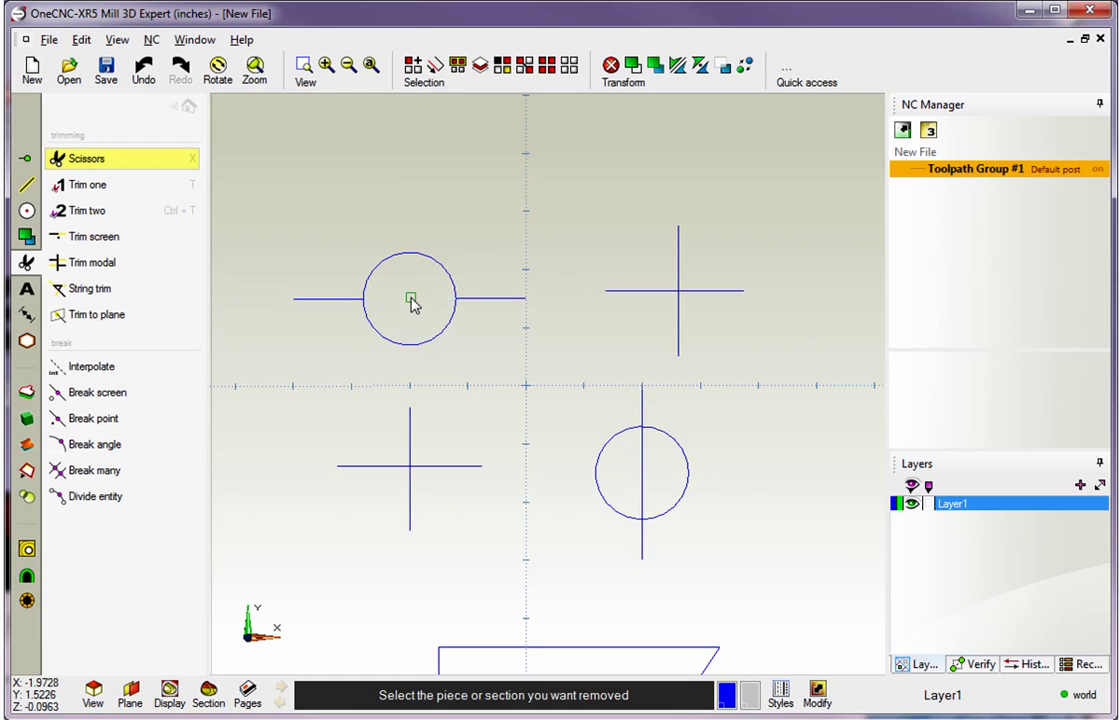
{"action": "left_click", "coordinate": [642, 474]}
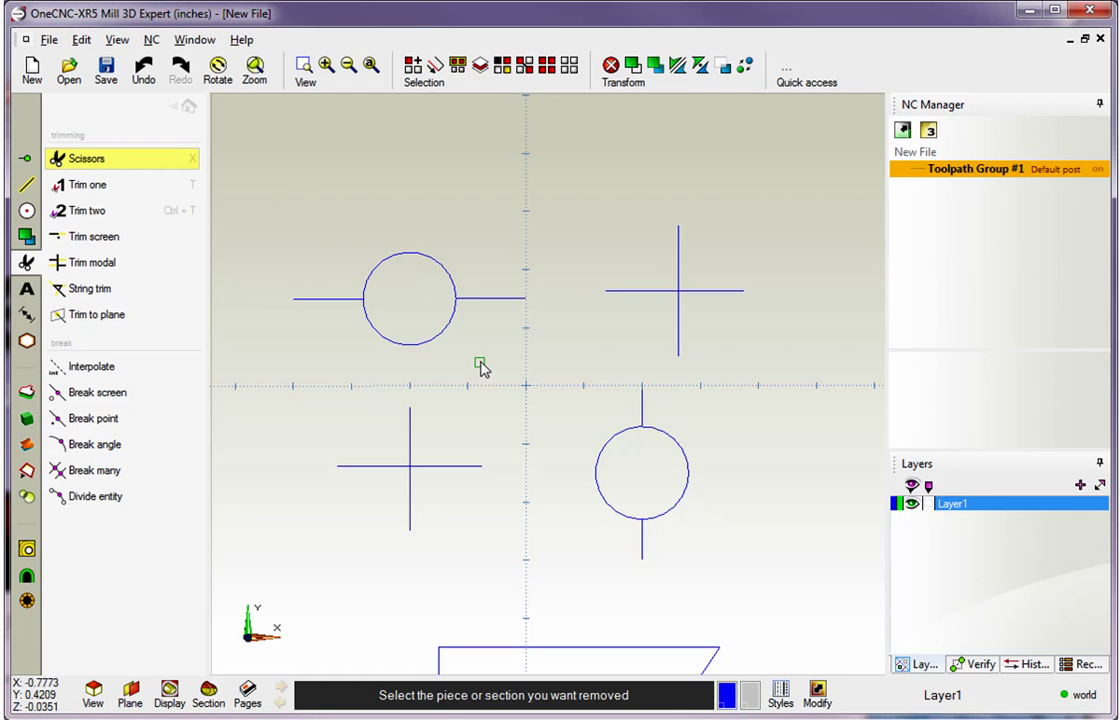
{"action": "key", "text": "Escape"}
{"action": "scroll", "coordinate": [481, 366], "scroll_direction": "down", "scroll_amount": 2}
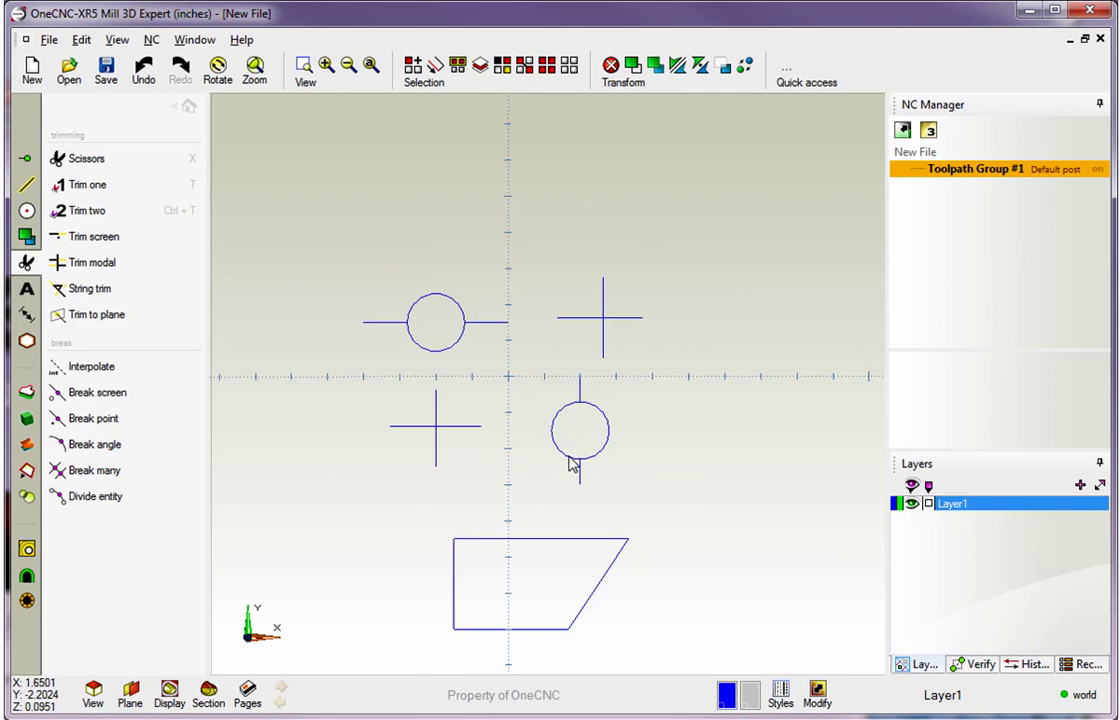
{"action": "middle_click_drag", "start_coordinate": [574, 436], "coordinate": [528, 130]}
{"action": "middle_click_drag", "start_coordinate": [562, 453], "coordinate": [530, 278]}
{"action": "scroll", "coordinate": [548, 345], "scroll_direction": "up", "scroll_amount": 1}
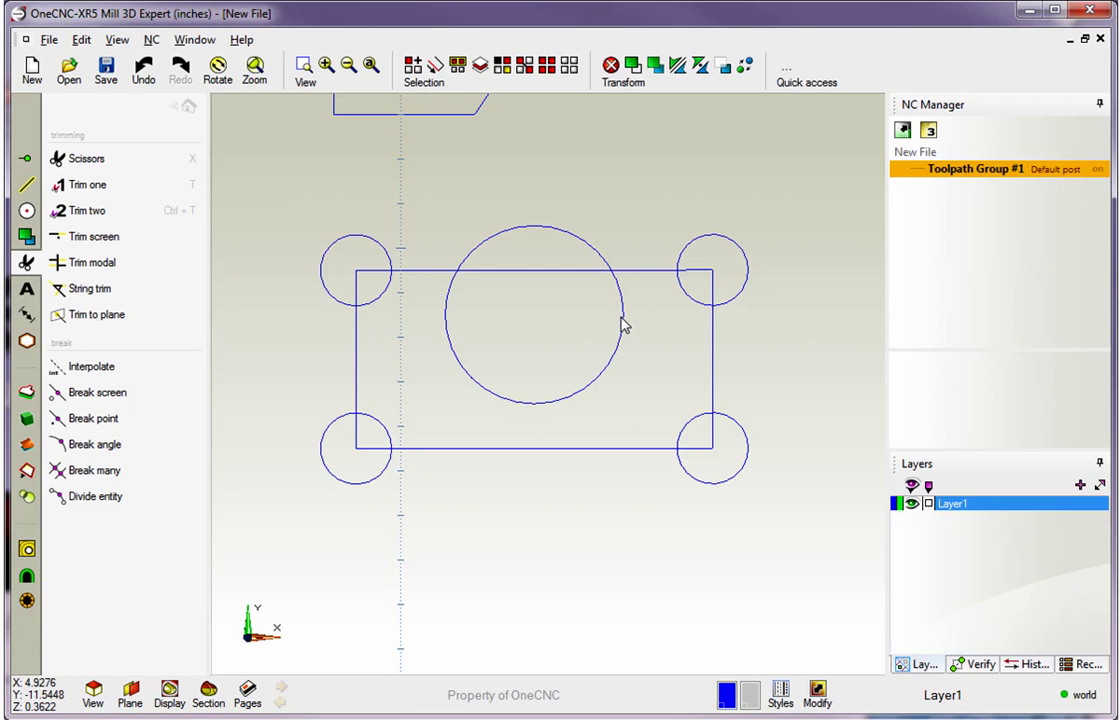
{"action": "scroll", "coordinate": [622, 322], "scroll_direction": "up", "scroll_amount": 1}
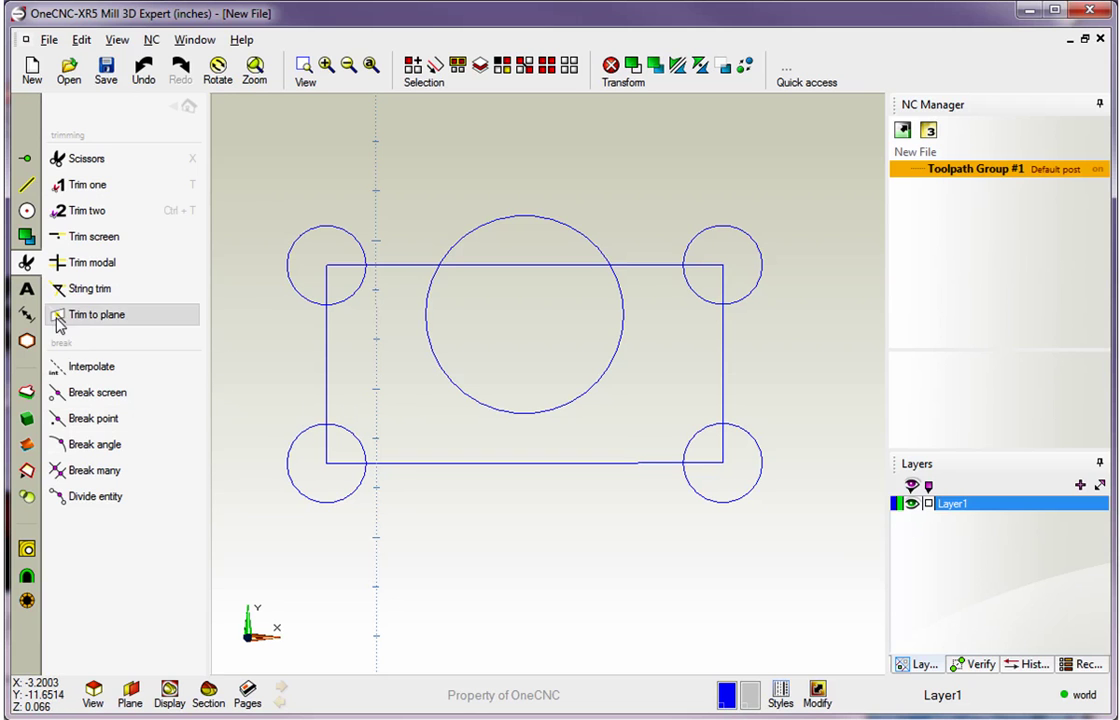
With Trim two, trim the top-right circle against the top line and right edge
{"action": "left_click", "coordinate": [84, 210]}
{"action": "scroll", "coordinate": [500, 457], "scroll_direction": "up", "scroll_amount": 3}
{"action": "middle_click_drag", "start_coordinate": [622, 417], "coordinate": [517, 617]}
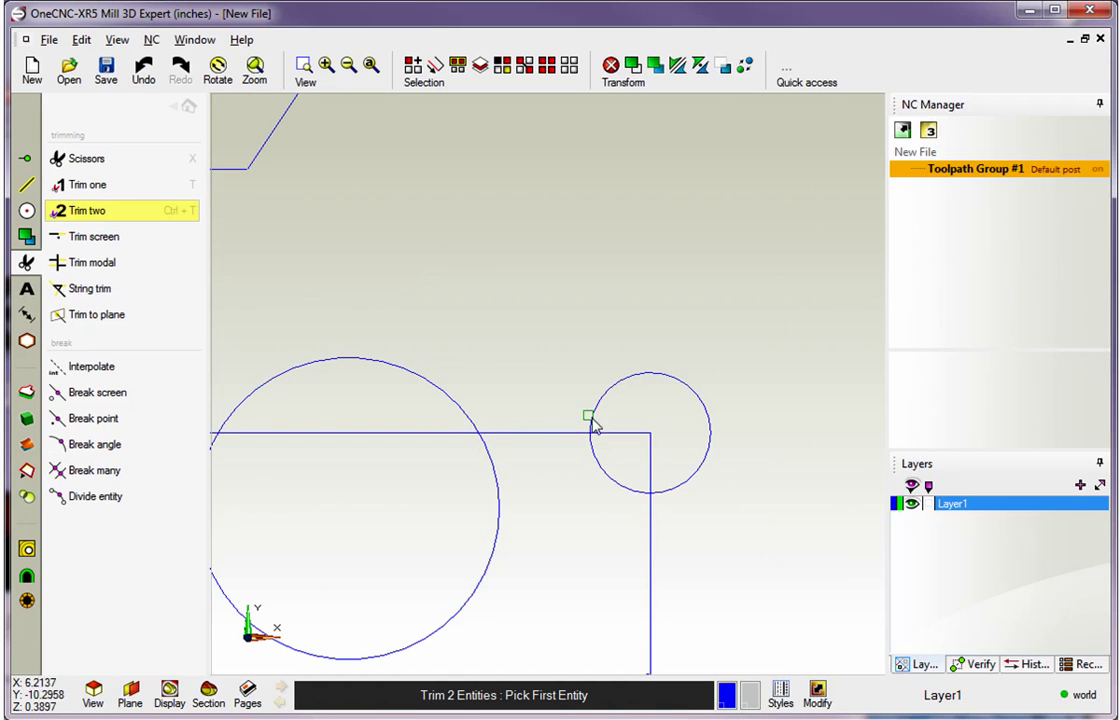
{"action": "left_click", "coordinate": [543, 434]}
{"action": "left_click", "coordinate": [619, 389]}
{"action": "scroll", "coordinate": [712, 440], "scroll_direction": "up", "scroll_amount": 1}
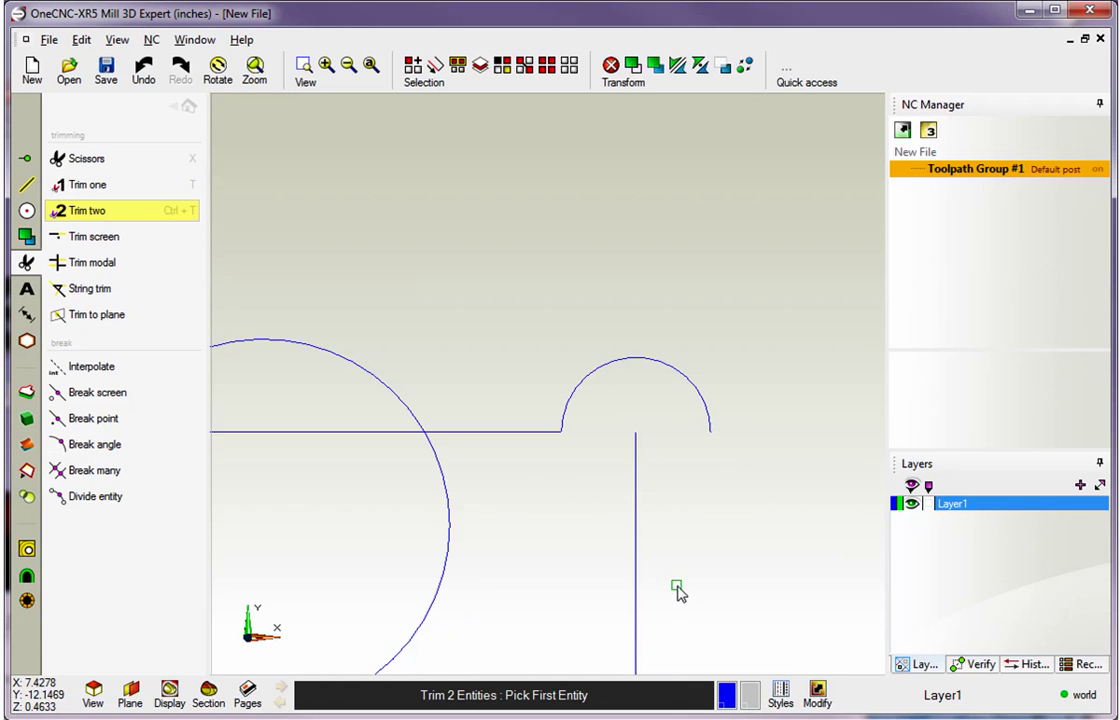
{"action": "middle_click_drag", "start_coordinate": [681, 594], "coordinate": [675, 456]}
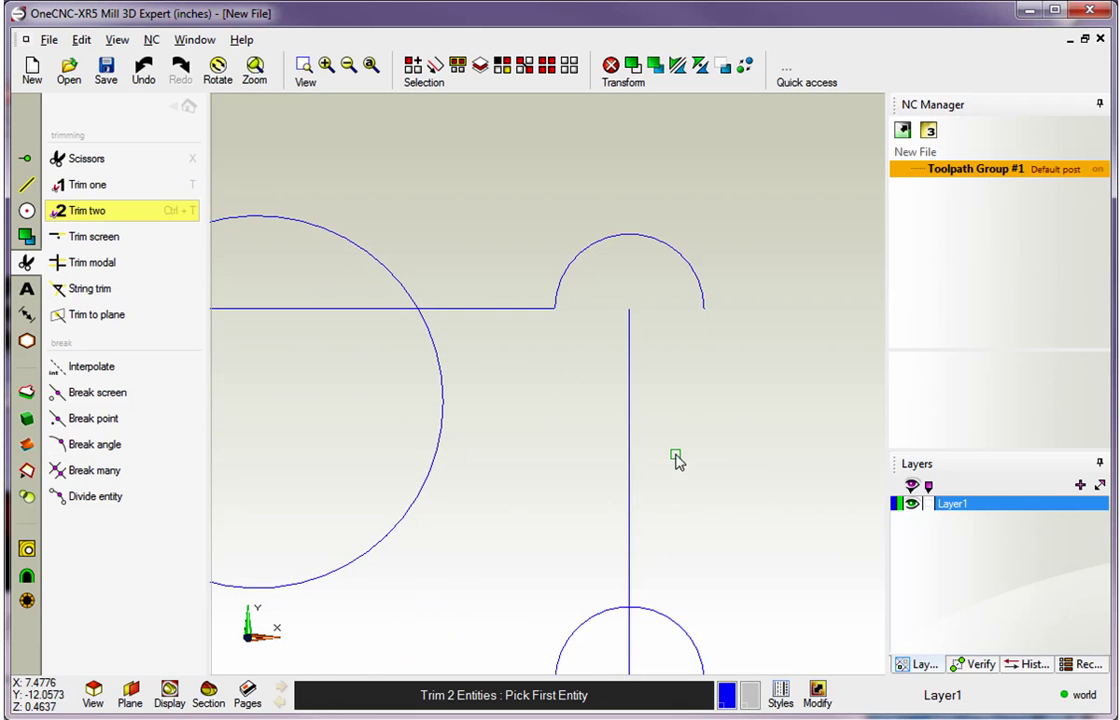
{"action": "left_click", "coordinate": [705, 305]}
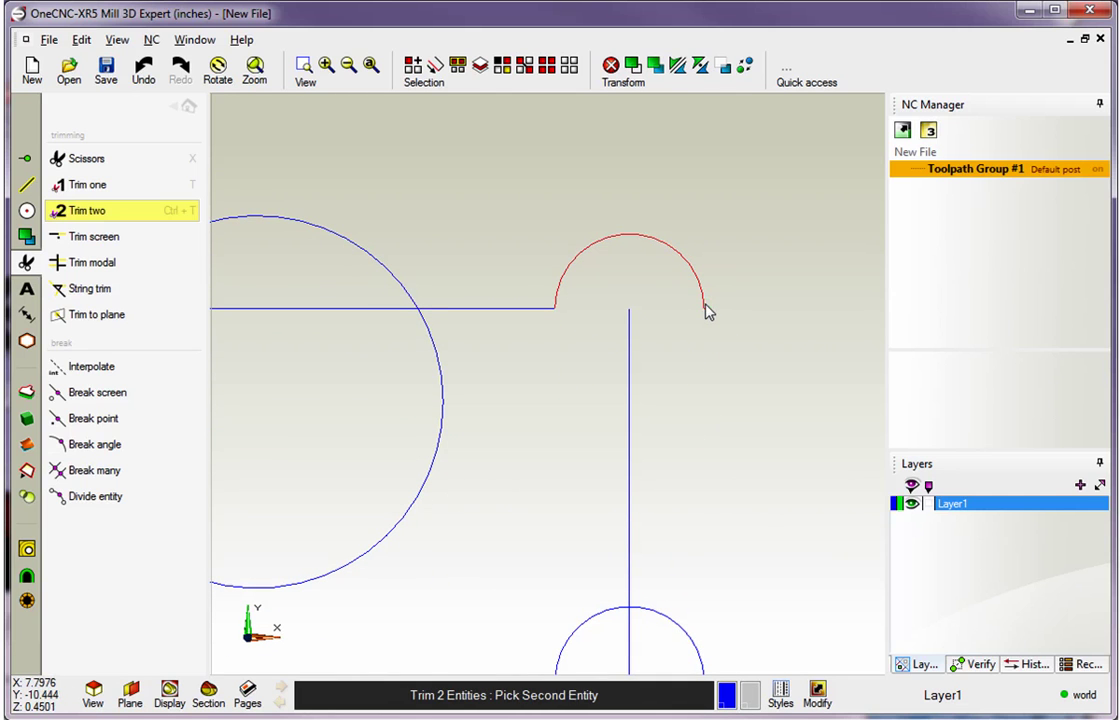
{"action": "left_click", "coordinate": [630, 556]}
Trim the lower-left circle against the left edge and bottom line, then end the command
{"action": "scroll", "coordinate": [705, 530], "scroll_direction": "down", "scroll_amount": 3}
{"action": "middle_click_drag", "start_coordinate": [497, 507], "coordinate": [615, 395]}
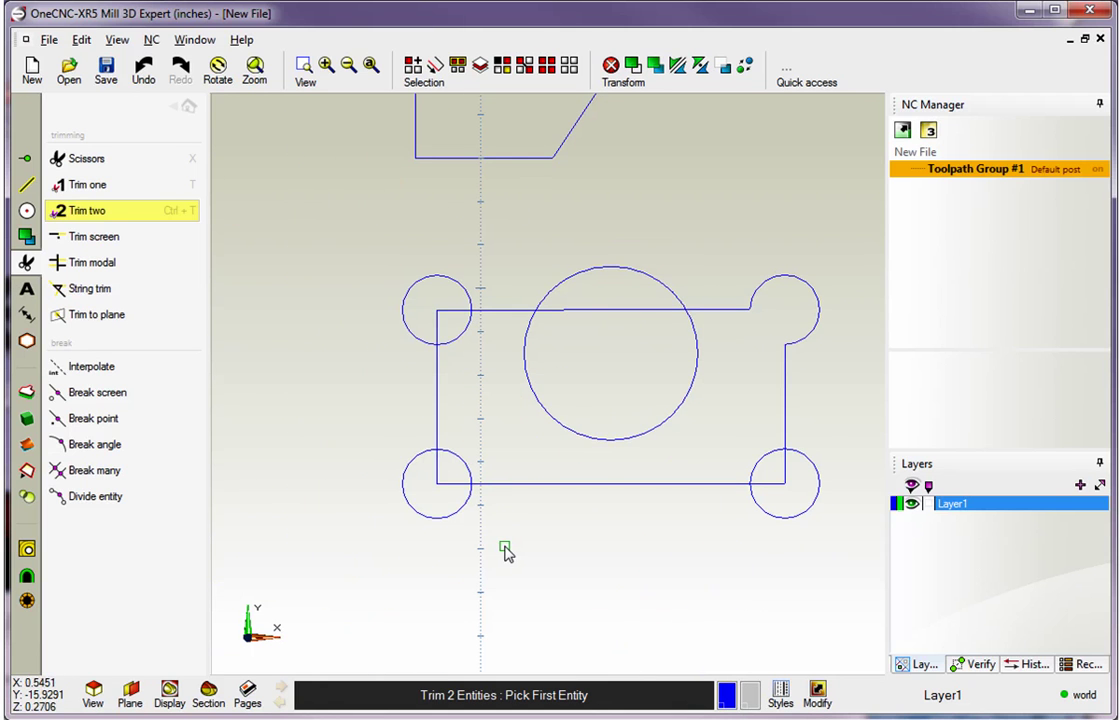
{"action": "scroll", "coordinate": [462, 507], "scroll_direction": "up", "scroll_amount": 3}
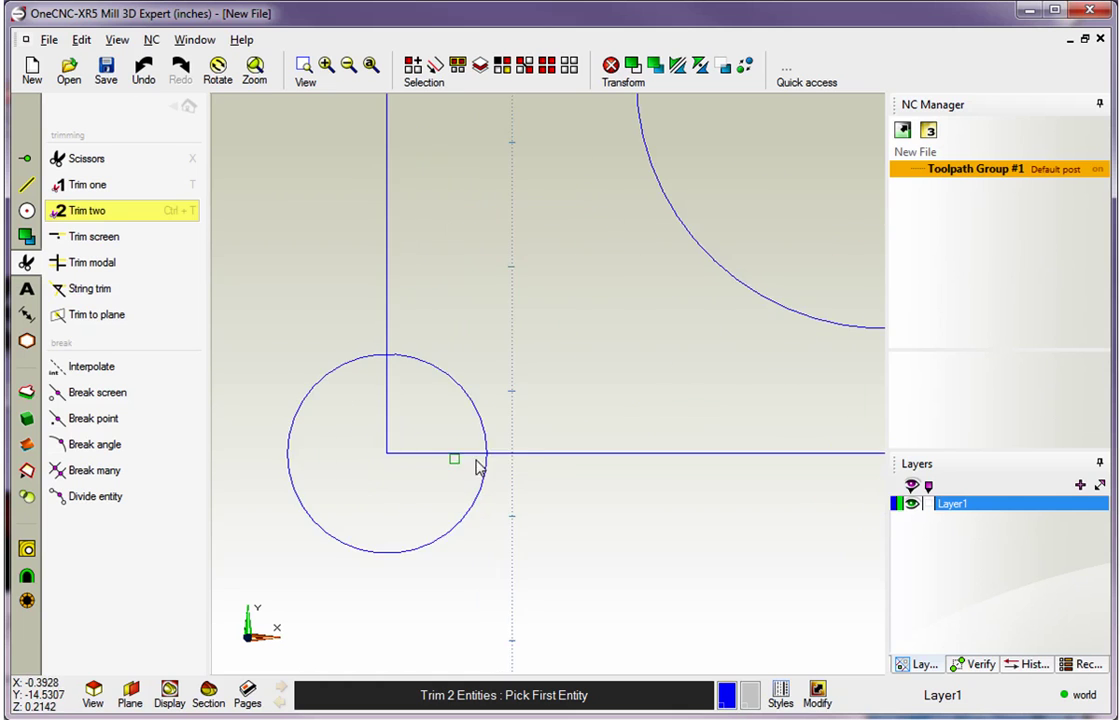
{"action": "middle_click_drag", "start_coordinate": [478, 468], "coordinate": [494, 472]}
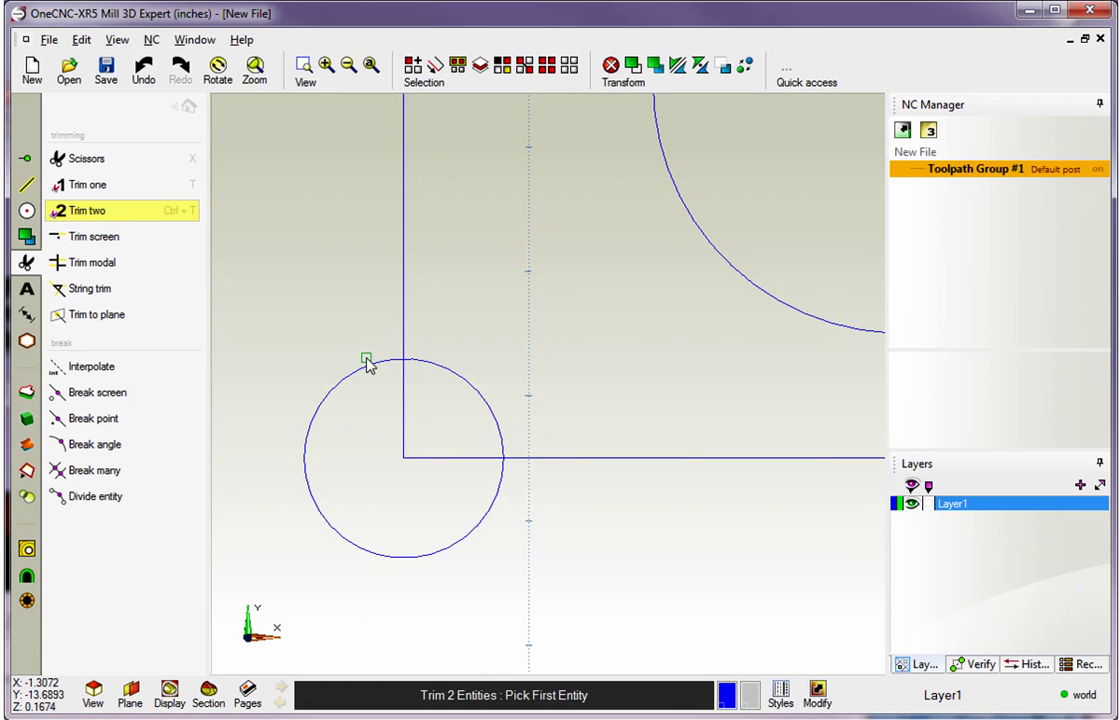
{"action": "left_click", "coordinate": [402, 317]}
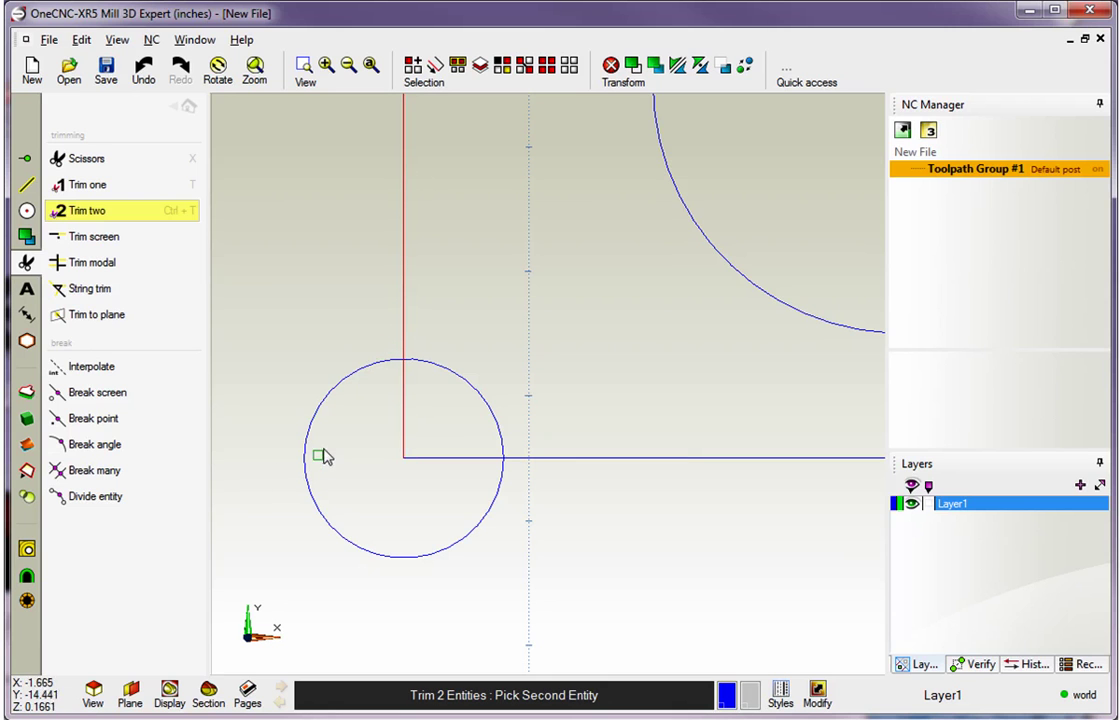
{"action": "left_click", "coordinate": [332, 393]}
{"action": "scroll", "coordinate": [510, 466], "scroll_direction": "up", "scroll_amount": 1}
{"action": "left_click", "coordinate": [674, 460]}
{"action": "left_click", "coordinate": [499, 501]}
{"action": "scroll", "coordinate": [600, 570], "scroll_direction": "down", "scroll_amount": 3}
{"action": "middle_click_drag", "start_coordinate": [665, 445], "coordinate": [532, 445]}
{"action": "middle_click_drag", "start_coordinate": [650, 333], "coordinate": [540, 445]}
{"action": "scroll", "coordinate": [540, 445], "scroll_direction": "up", "scroll_amount": 1}
{"action": "scroll", "coordinate": [540, 445], "scroll_direction": "down", "scroll_amount": 1}
{"action": "key", "text": "Escape"}
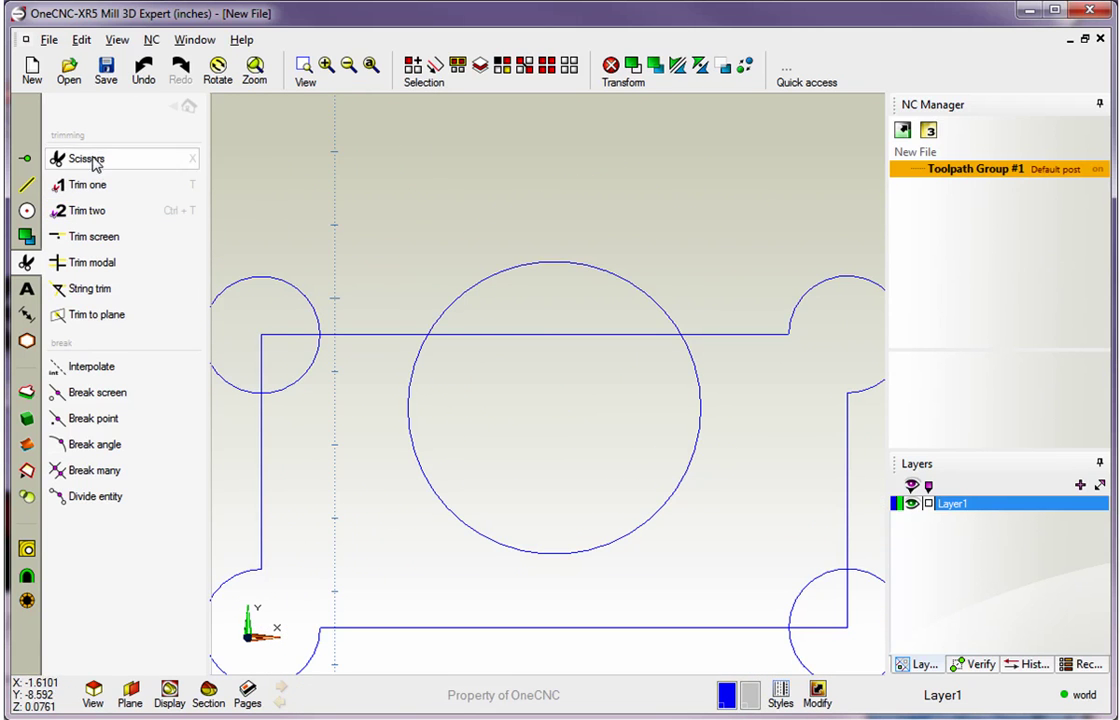
Cut away the top line inside the large circle and trim the circle to the left top segment
{"action": "left_click", "coordinate": [110, 160]}
{"action": "left_click", "coordinate": [552, 334]}
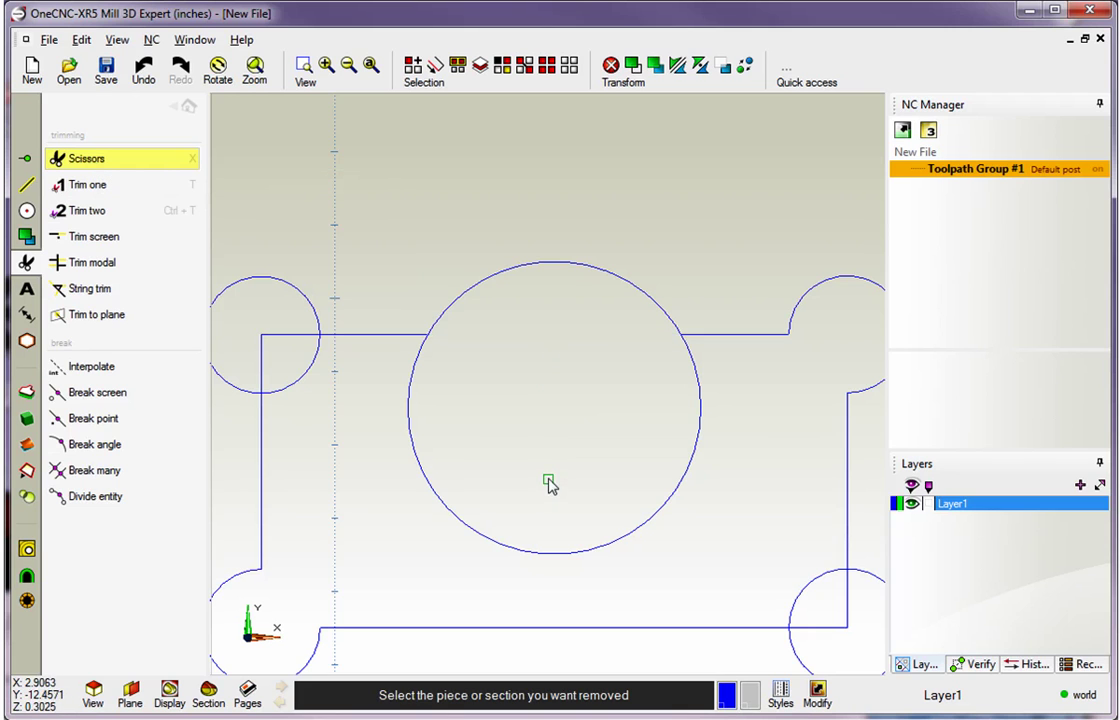
{"action": "left_click", "coordinate": [80, 206]}
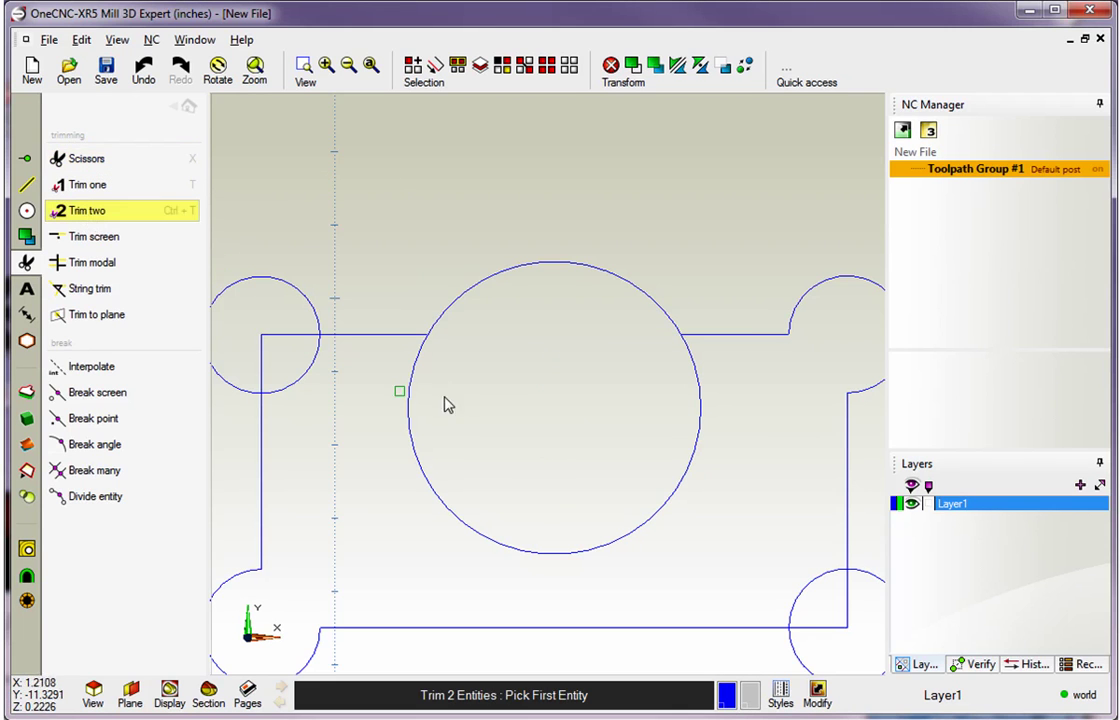
{"action": "left_click", "coordinate": [394, 336]}
{"action": "left_click", "coordinate": [407, 395]}
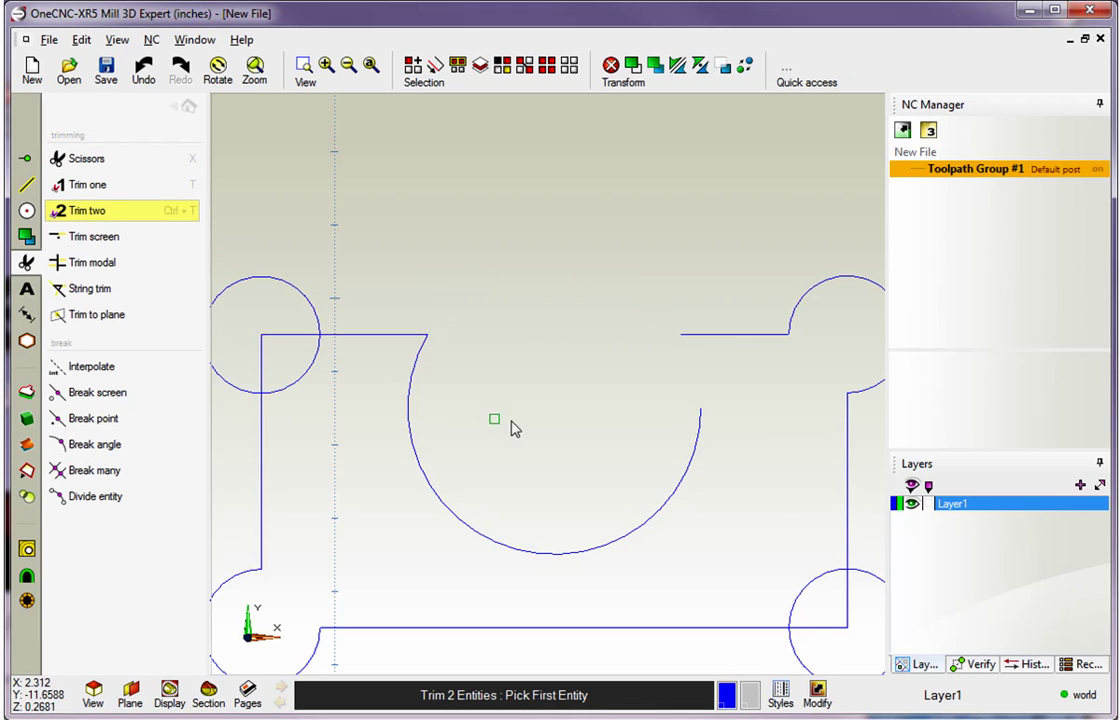
Trim the circle's right arc to the right top segment, then return to the main tool list
{"action": "left_click", "coordinate": [695, 453]}
{"action": "left_click", "coordinate": [733, 336]}
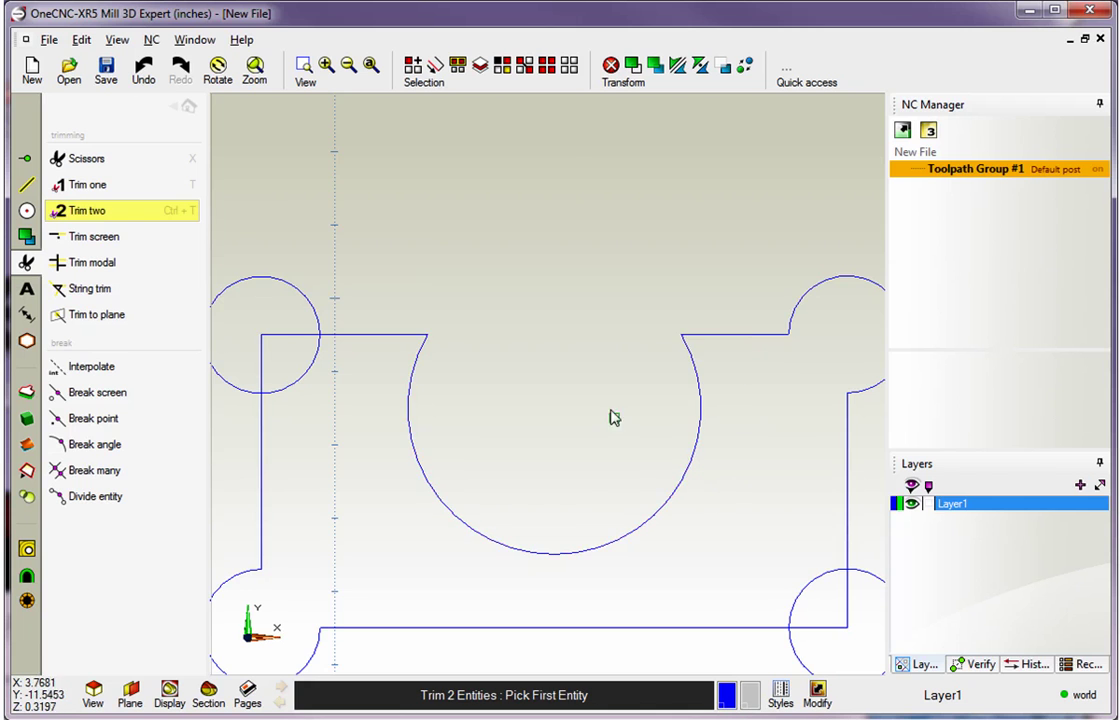
{"action": "scroll", "coordinate": [612, 415], "scroll_direction": "down", "scroll_amount": 3}
{"action": "mouse_move", "coordinate": [612, 415]}
{"action": "middle_mouse_down"}
{"action": "mouse_move", "coordinate": [600, 365]}
{"action": "mouse_move", "coordinate": [594, 411]}
{"action": "middle_mouse_up"}
{"action": "scroll", "coordinate": [594, 411], "scroll_direction": "down", "scroll_amount": 3}
{"action": "middle_click_drag", "start_coordinate": [582, 357], "coordinate": [562, 404]}
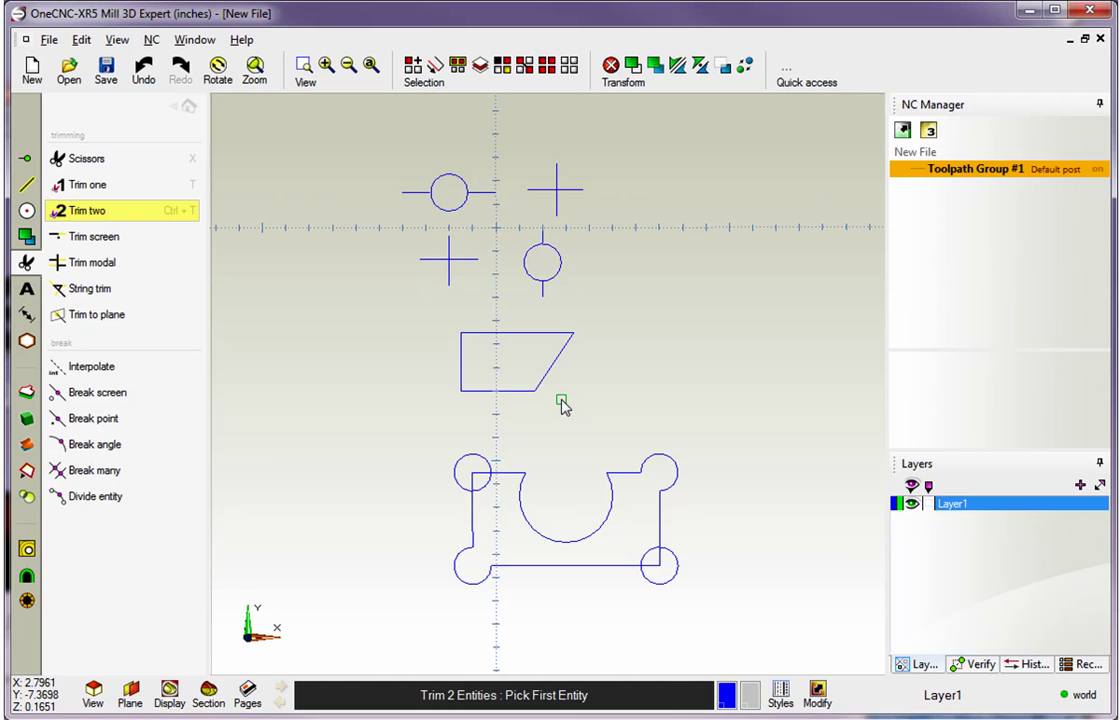
{"action": "left_click", "coordinate": [185, 106]}
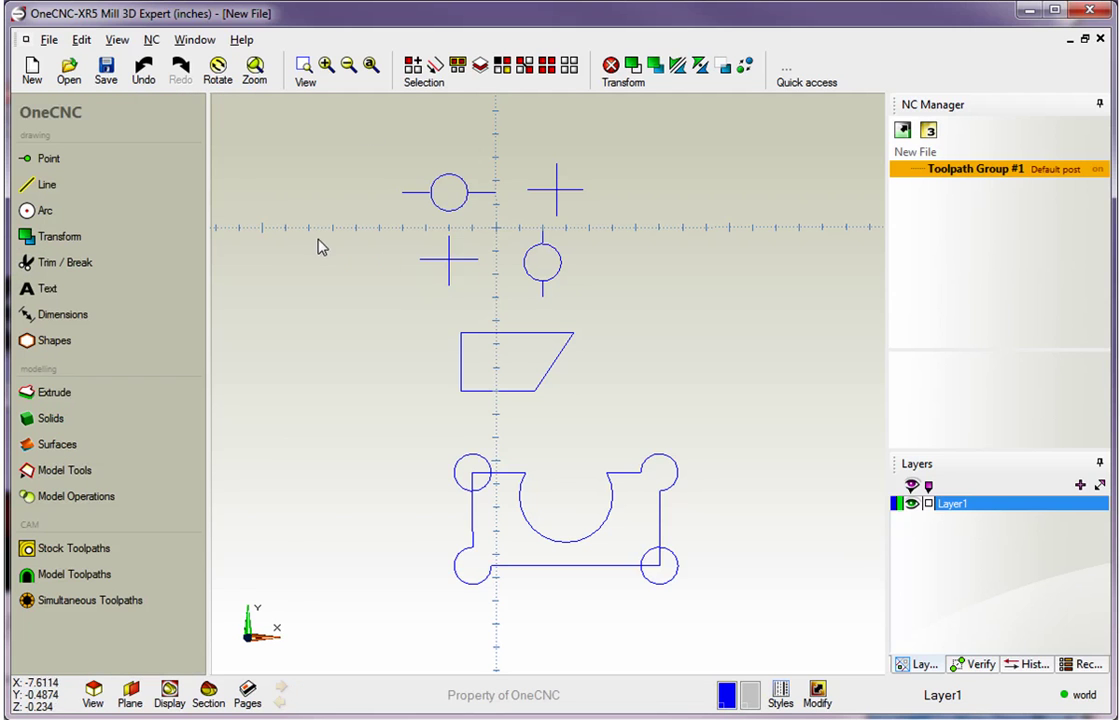